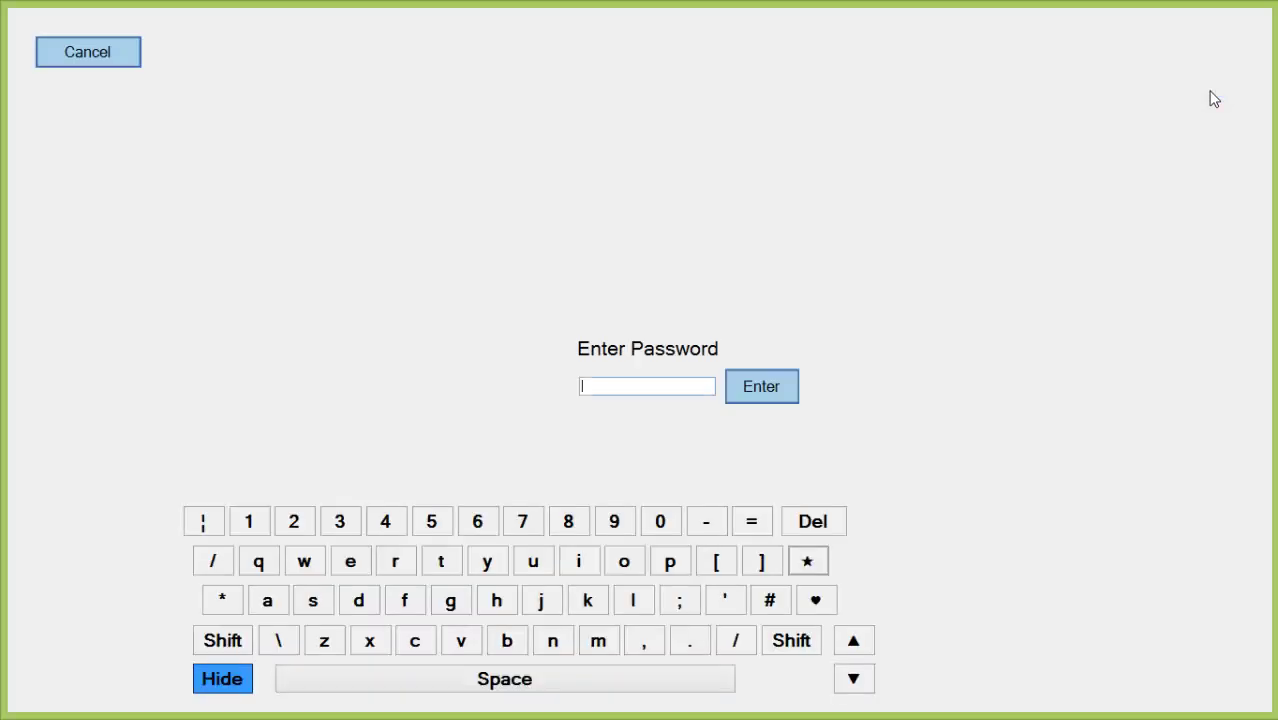
- Enter the settings password and open the layout settings for the Single template
text(******)
key(Return)
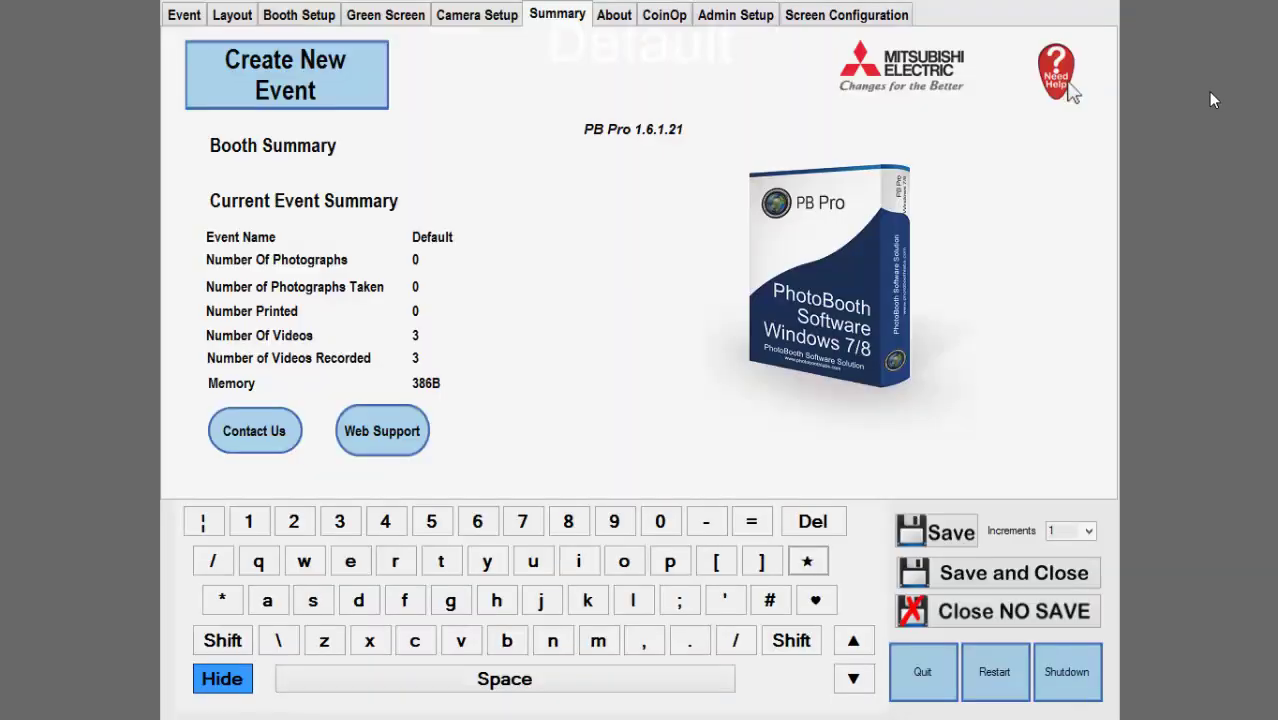
click(231, 16)
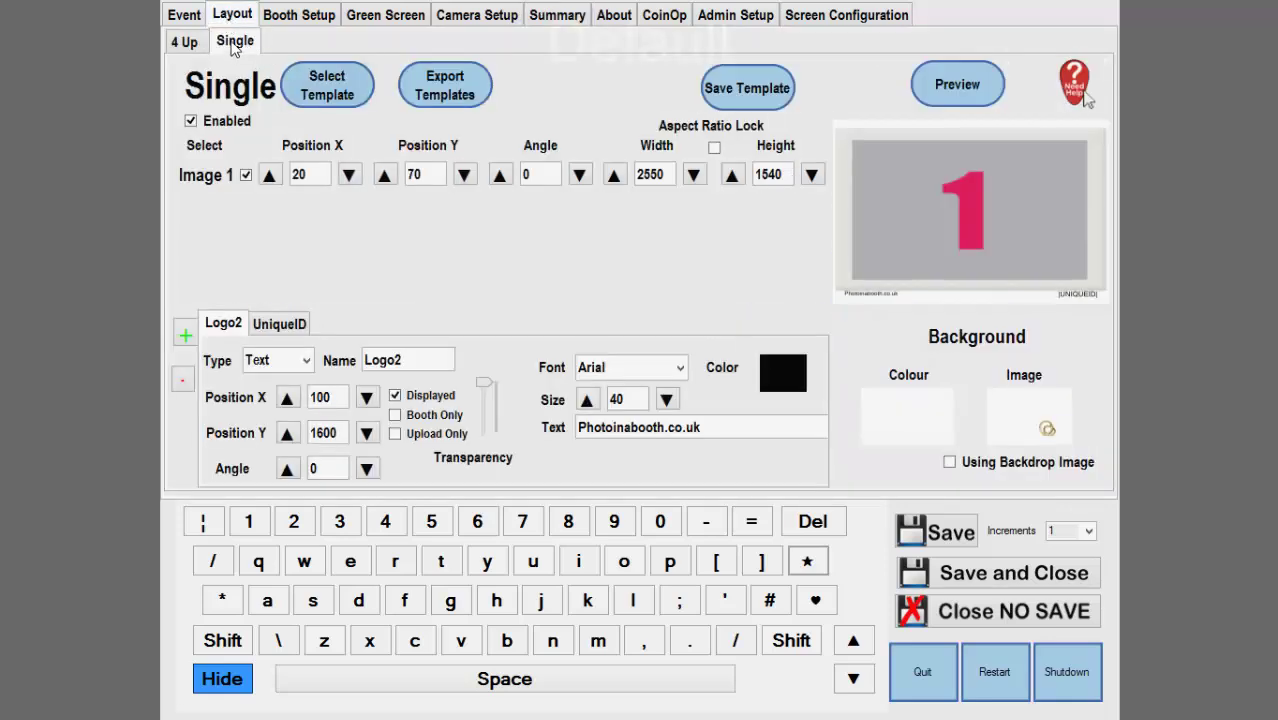
- Remove the UniqueID and Logo2 text elements from the Single layout and refresh the preview
click(535, 174)
click(289, 328)
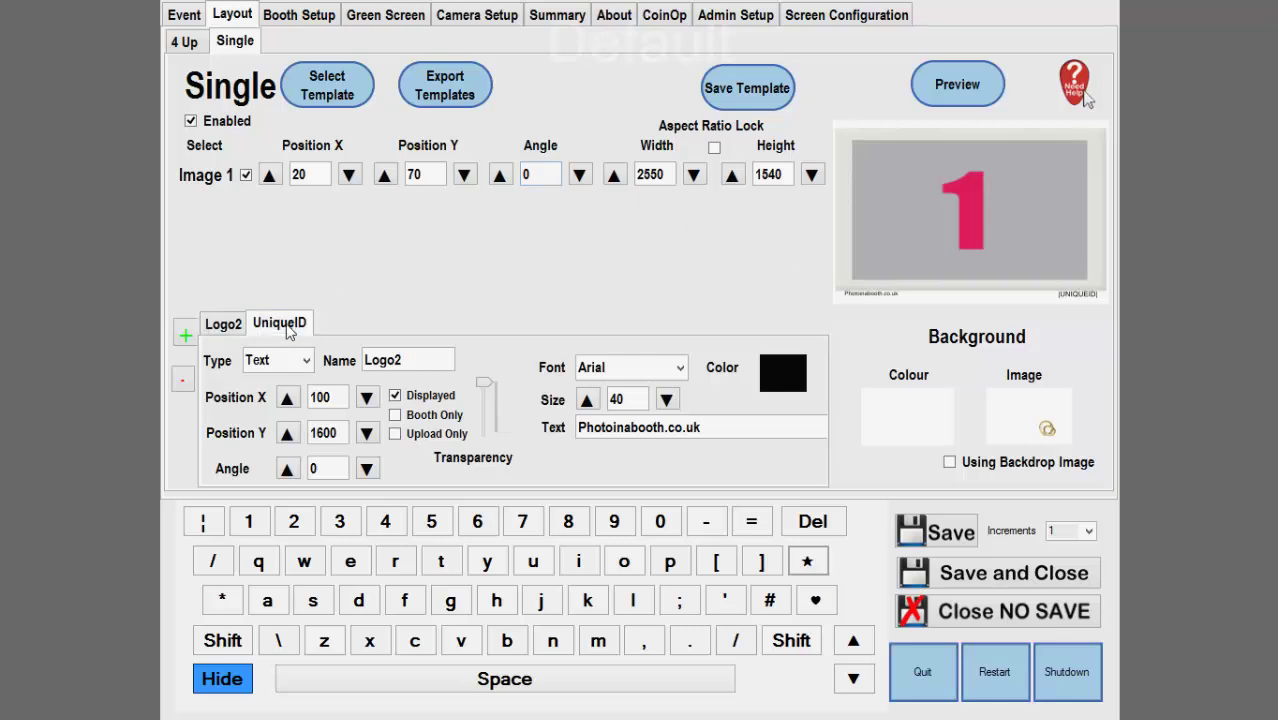
click(184, 381)
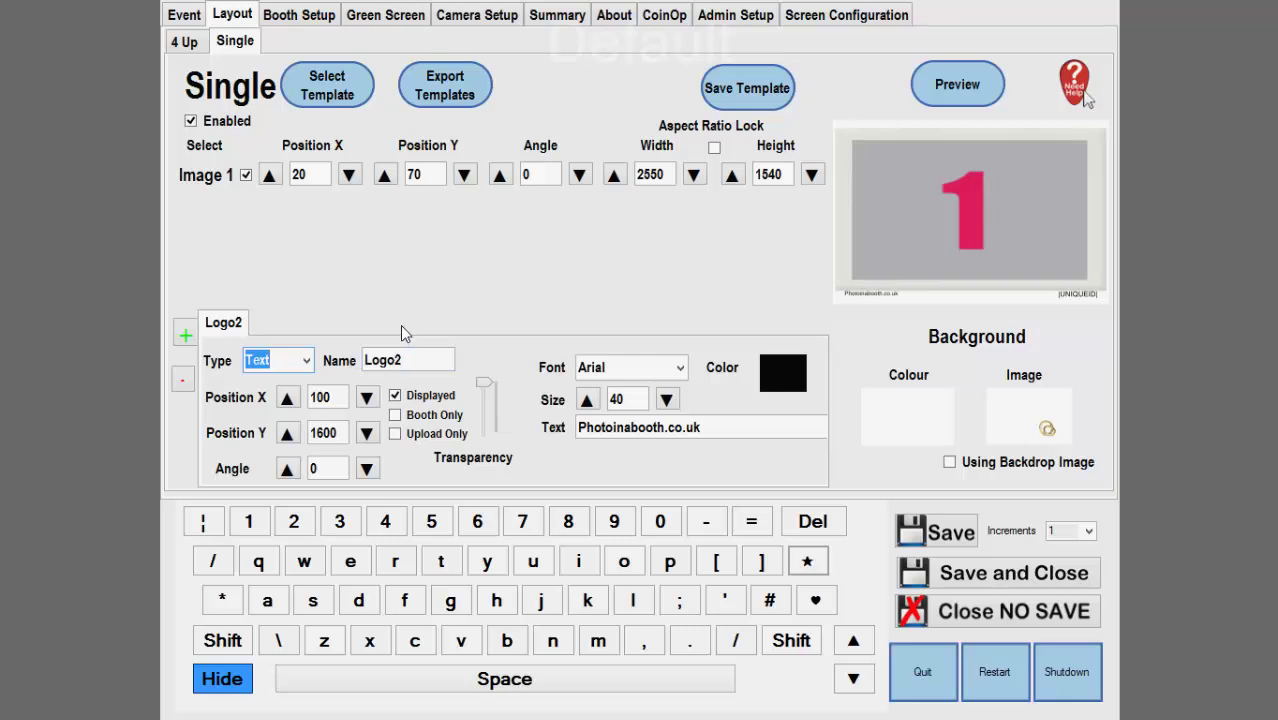
click(957, 92)
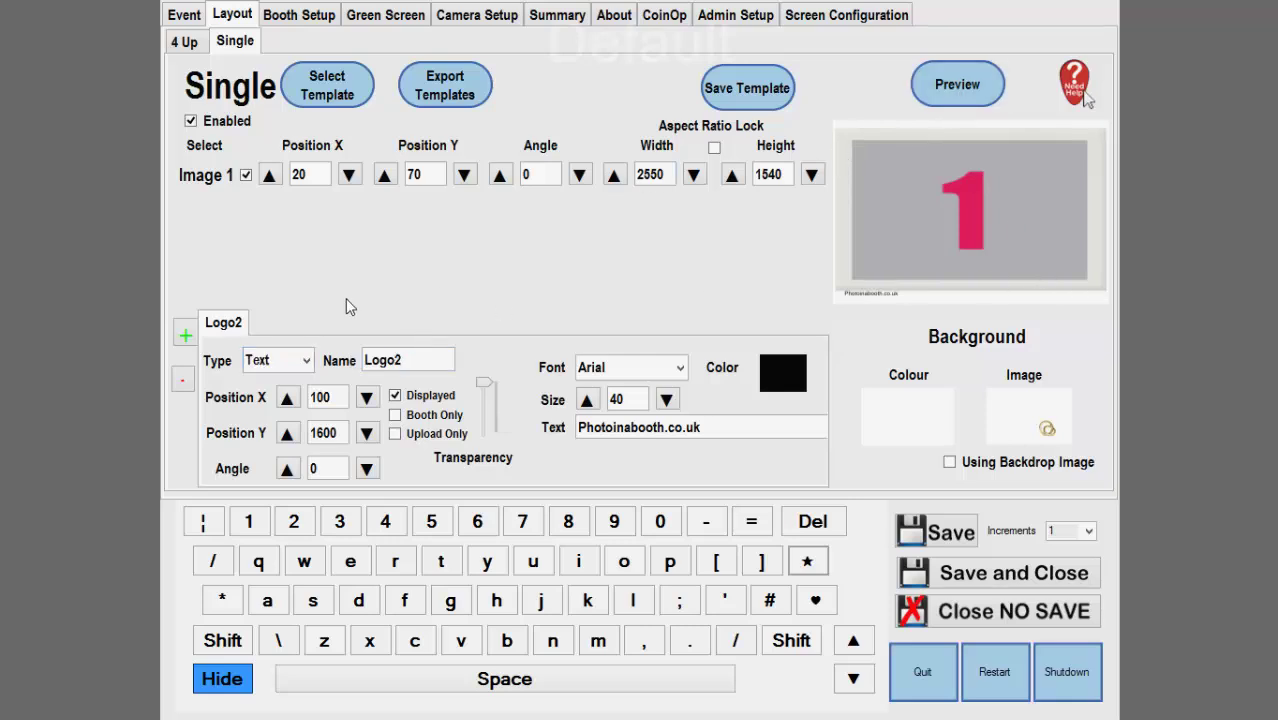
click(183, 381)
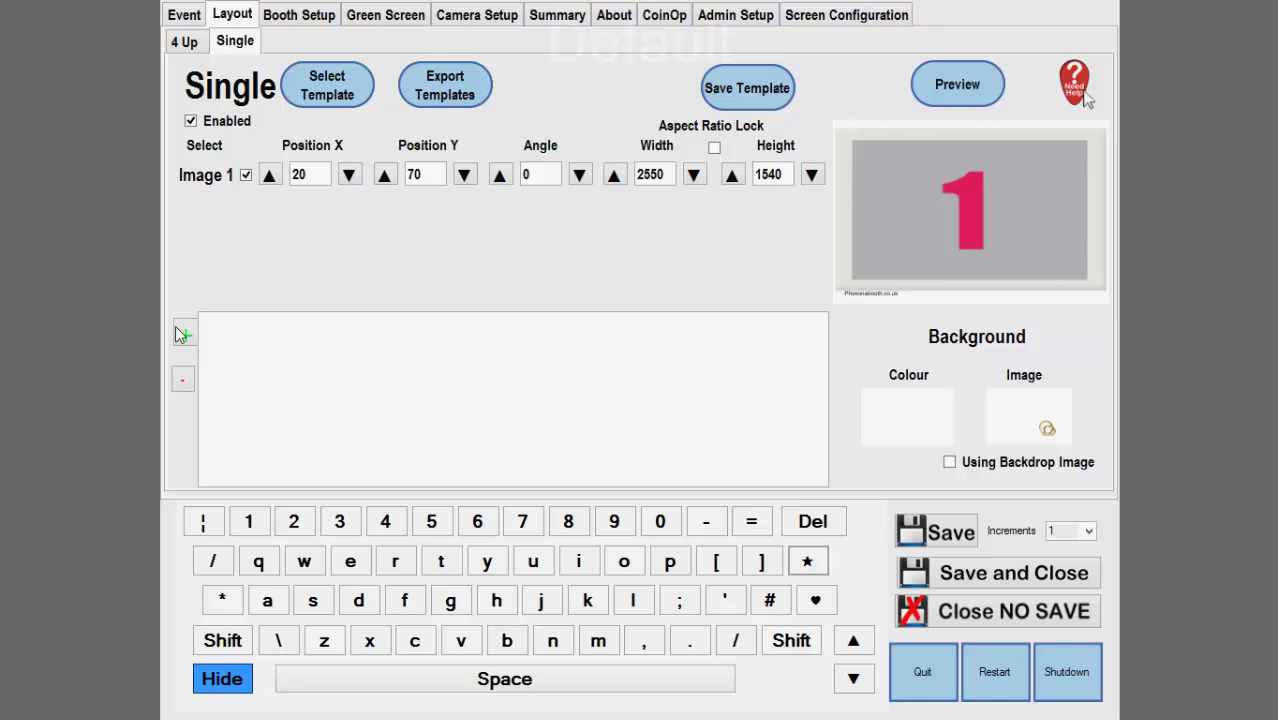
click(942, 92)
- Set Image 1's Position Y to 66 and its width to 2000 with the aspect ratio locked, updating the preview
click(463, 176)
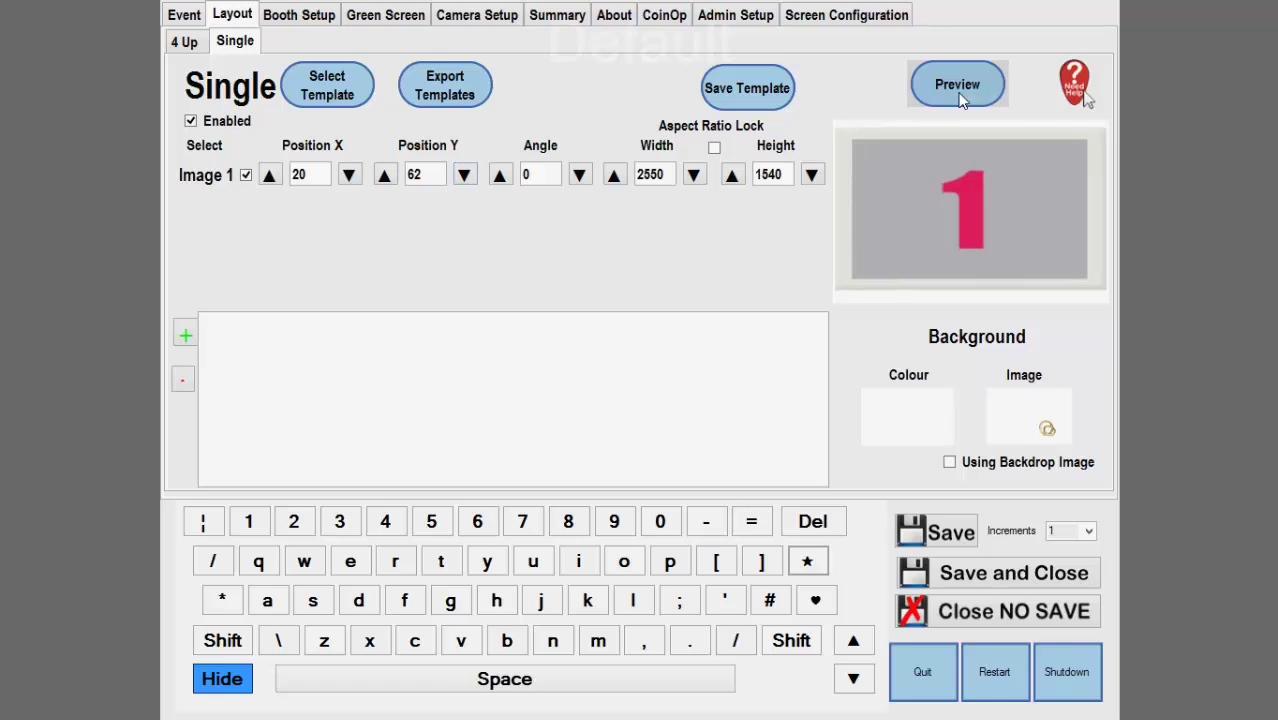
click(384, 175)
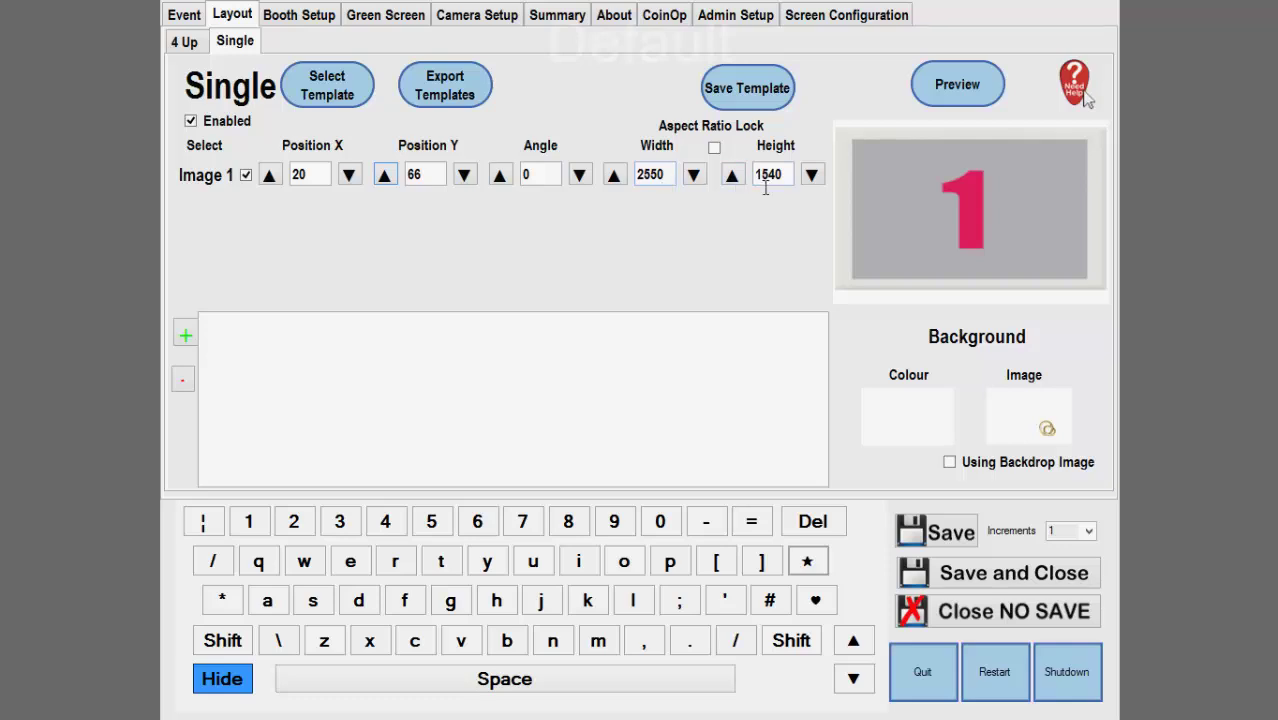
double_click(671, 180)
text(2000)
click(714, 149)
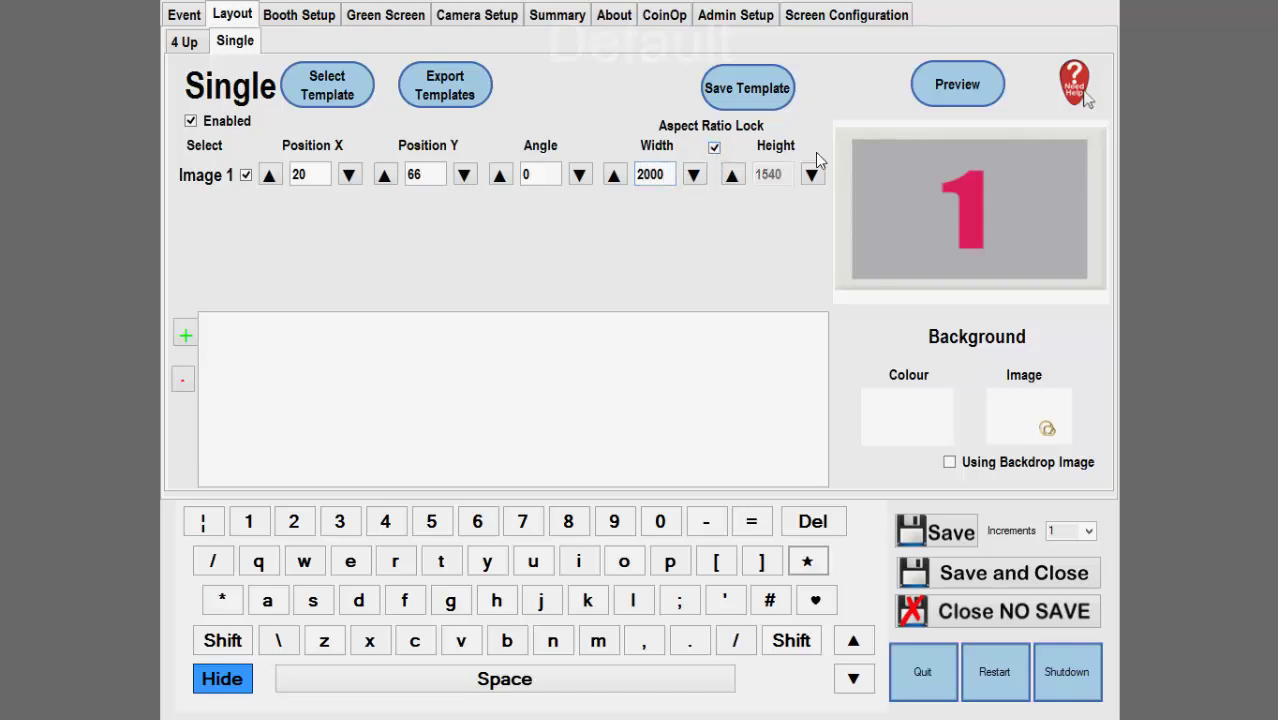
click(927, 89)
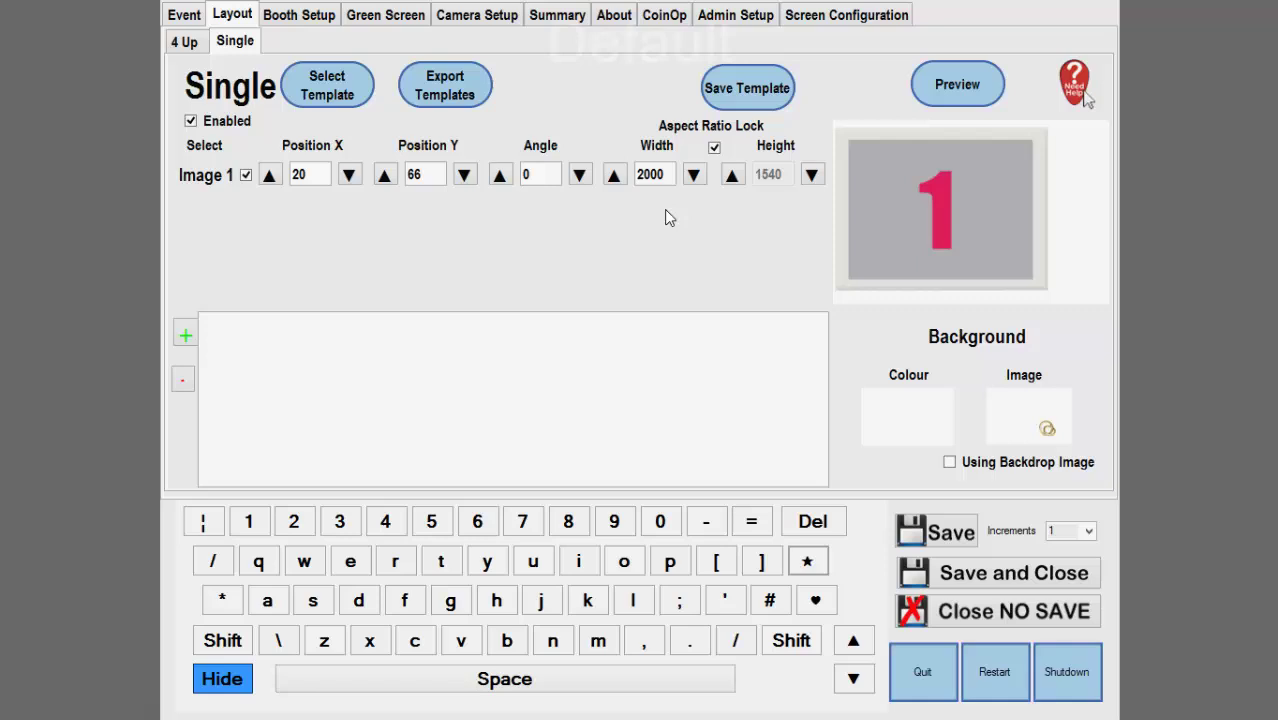
- Rotate Image 1 to an angle of 8 and refresh the preview
click(546, 183)
click(500, 175)
click(500, 175)
click(500, 175)
click(500, 175)
click(500, 175)
click(500, 175)
click(500, 175)
click(500, 175)
click(940, 87)
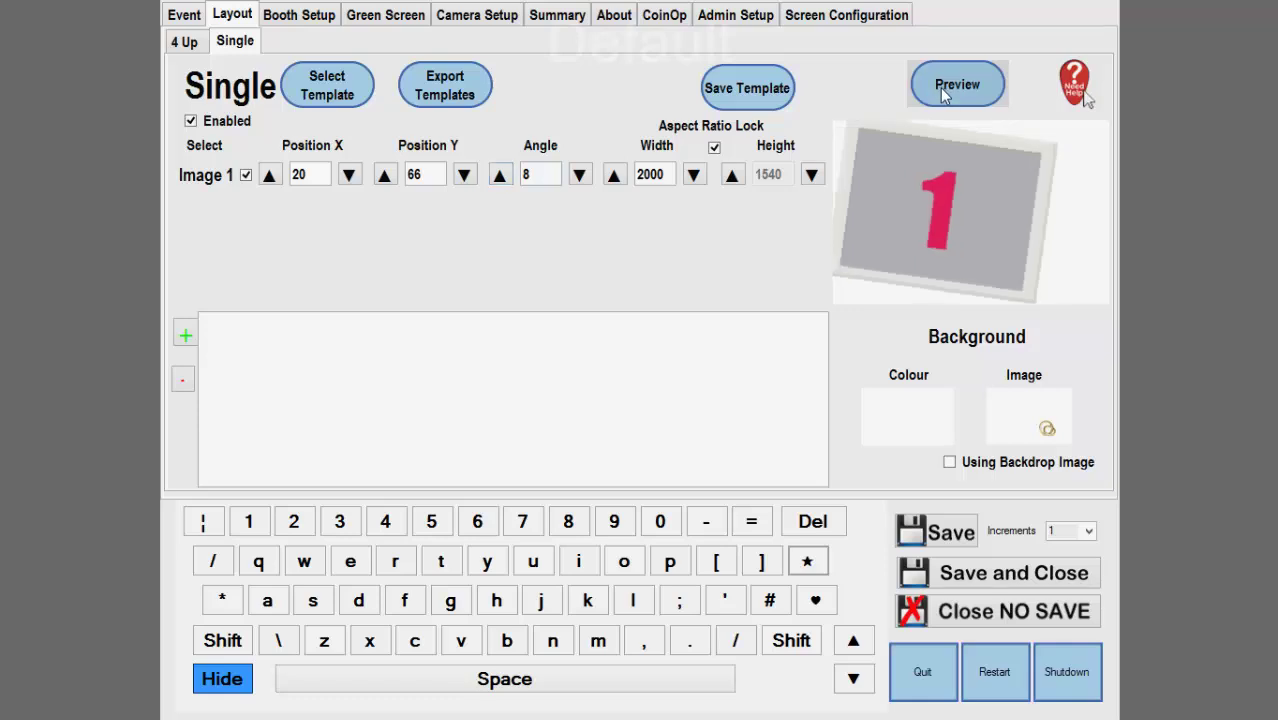
- Shift Image 1 horizontally to Position X 30 and refresh the preview
click(269, 175)
click(269, 175)
click(269, 175)
click(269, 175)
click(269, 175)
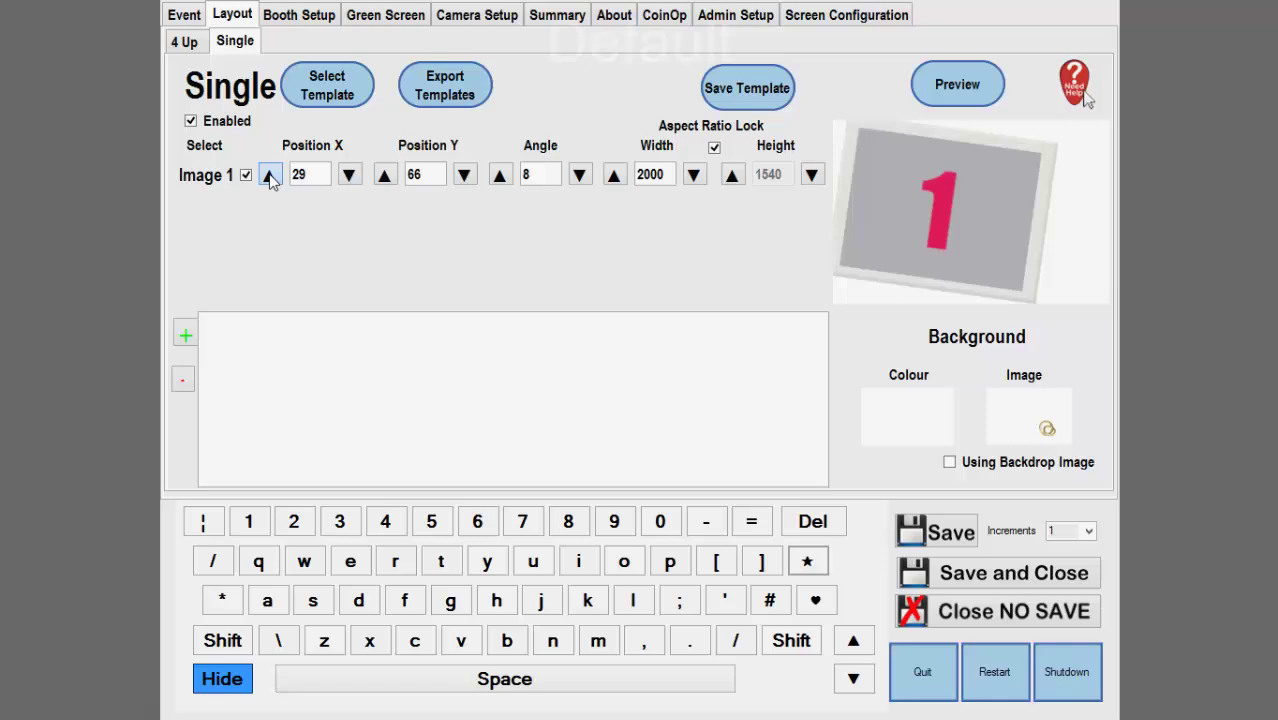
click(269, 175)
click(950, 87)
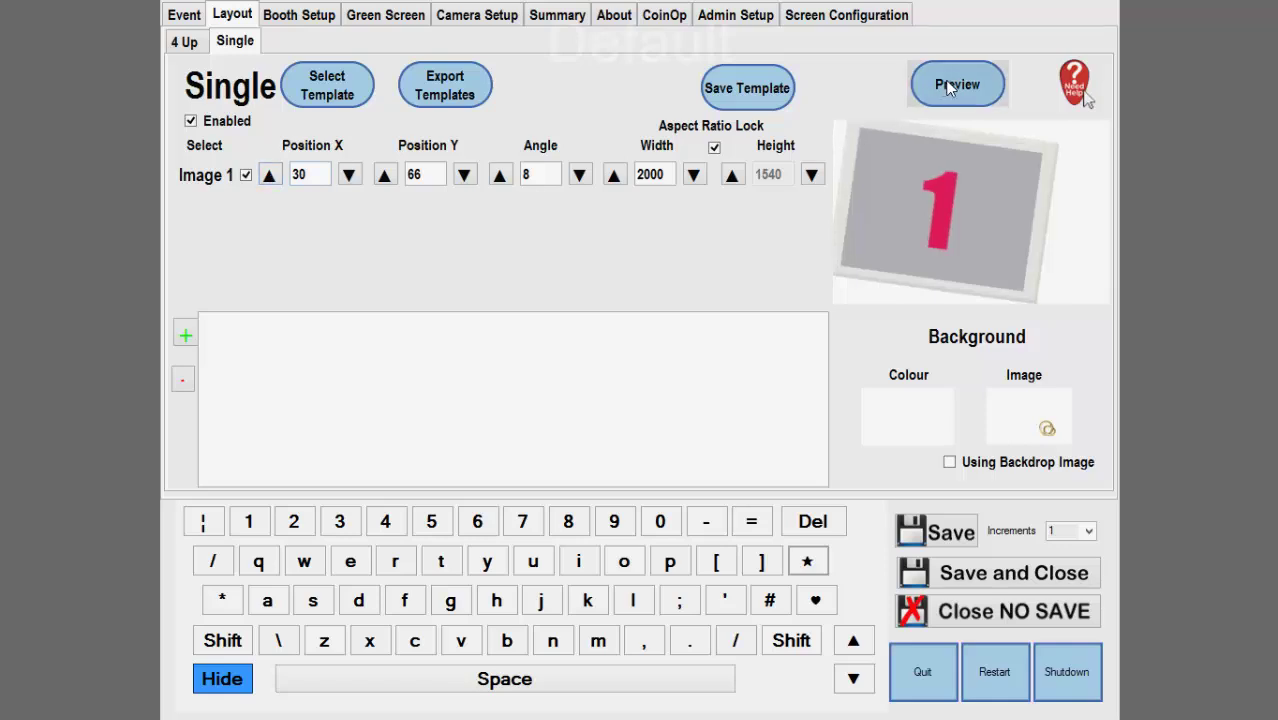
- Change the adjustment increments to 10 and move Image 1 to Position X 190, checking the preview
click(1088, 531)
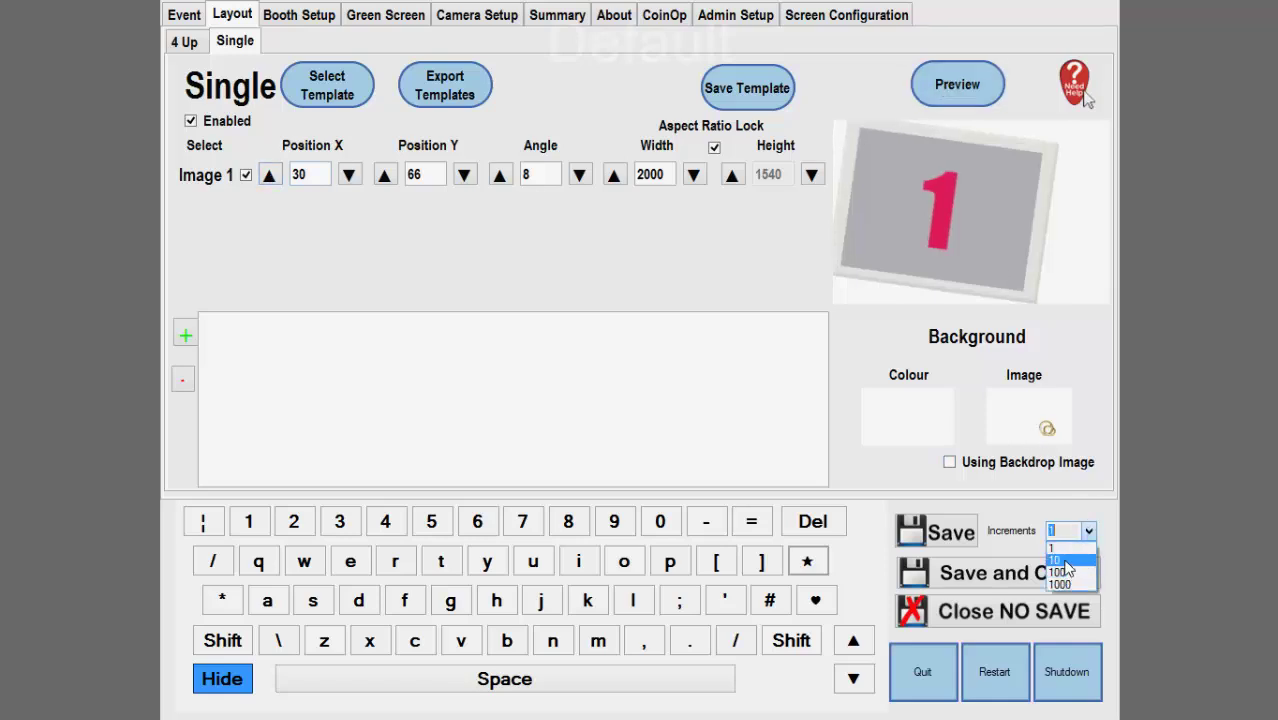
click(1062, 560)
click(270, 175)
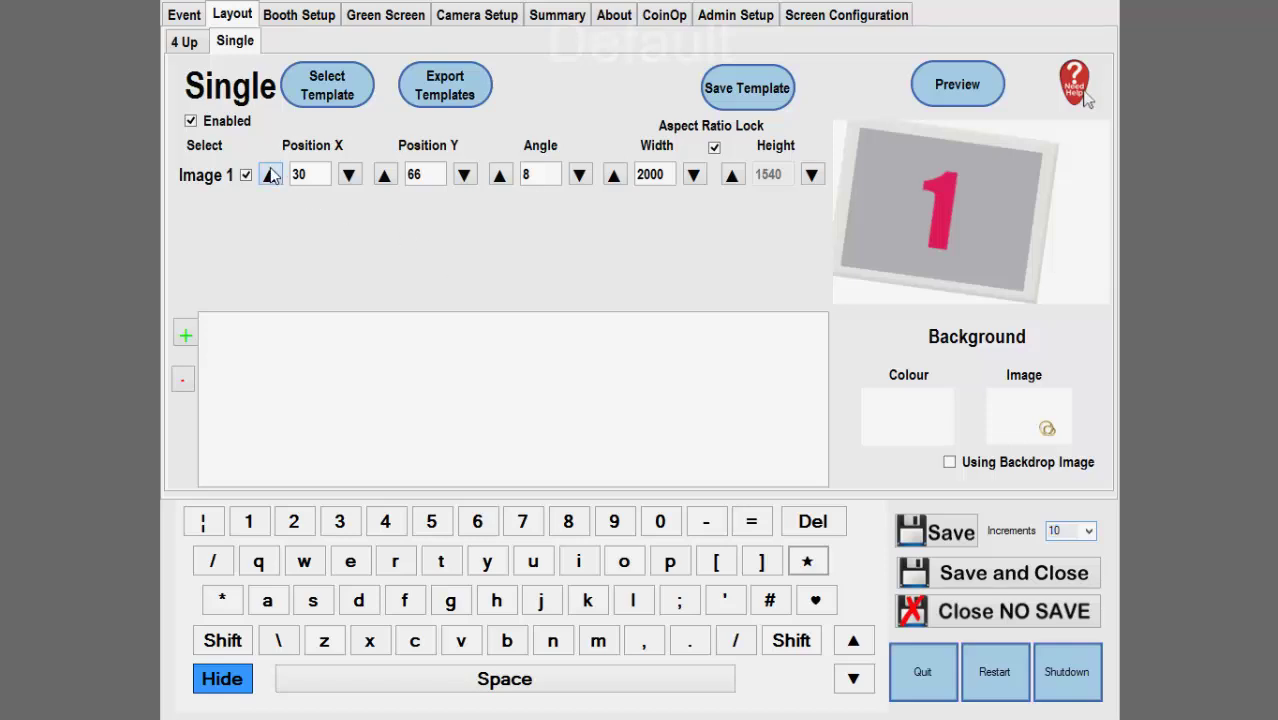
click(270, 175)
click(270, 175)
click(270, 175)
click(270, 175)
click(943, 84)
click(270, 175)
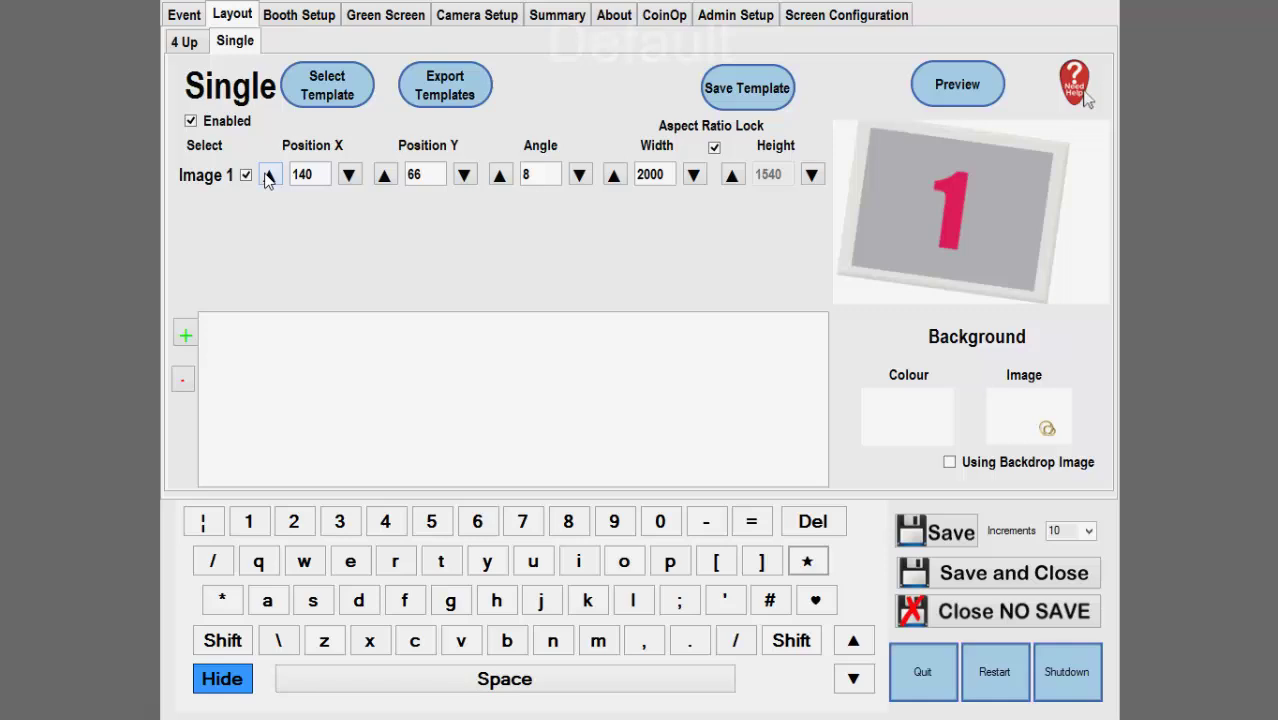
click(270, 175)
click(270, 175)
click(270, 175)
click(270, 175)
click(270, 175)
click(955, 86)
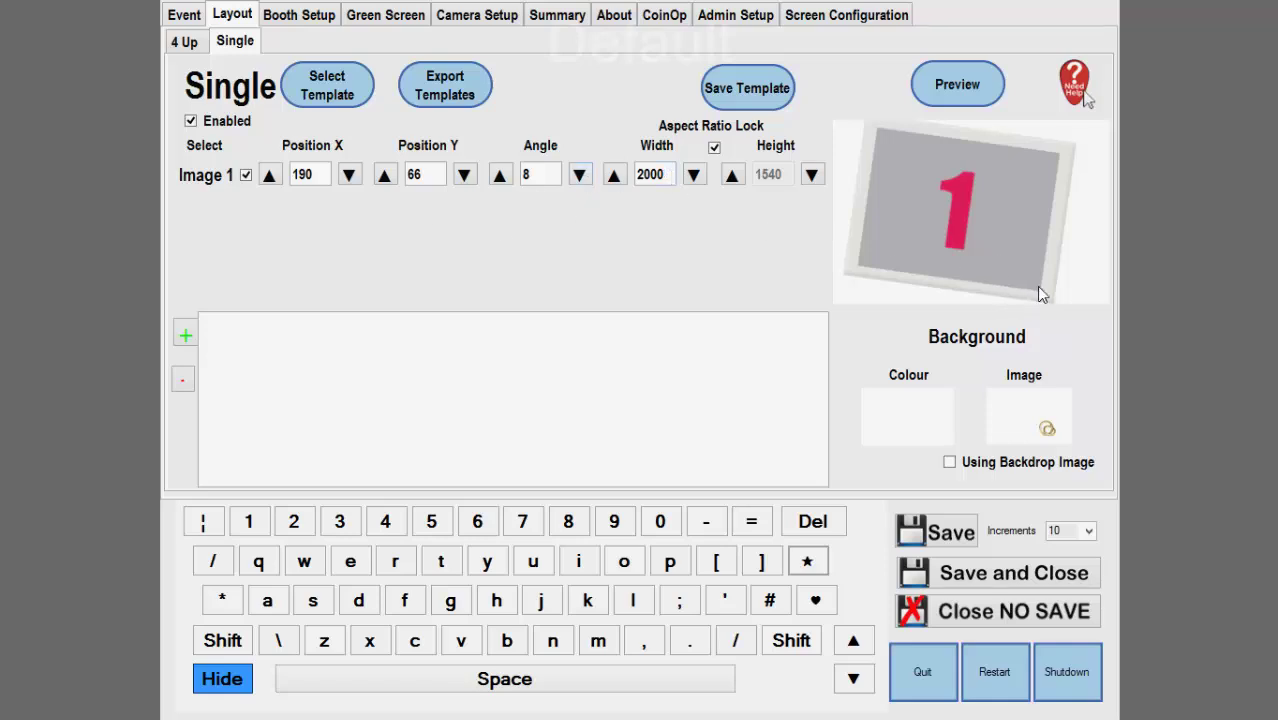
- Choose the plain corkboard picture as the layout's background, enable Using Backdrop Image and refresh the preview
click(950, 462)
click(950, 462)
click(1036, 420)
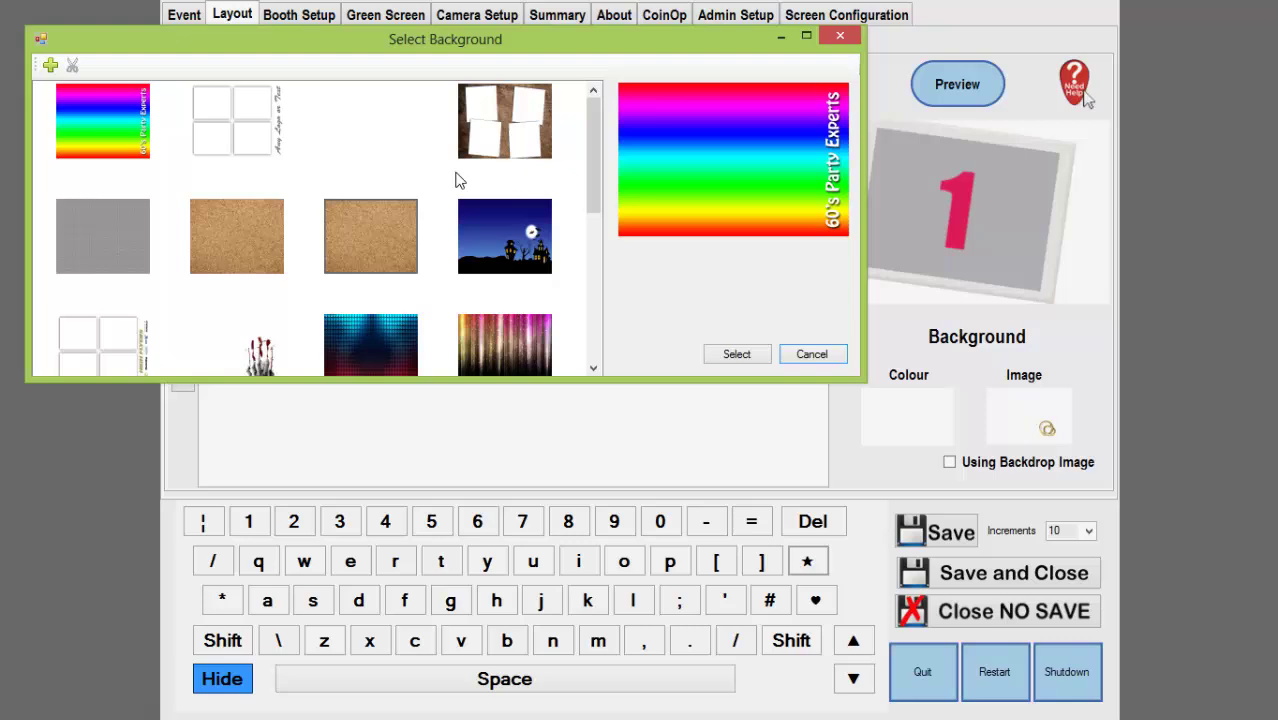
click(265, 223)
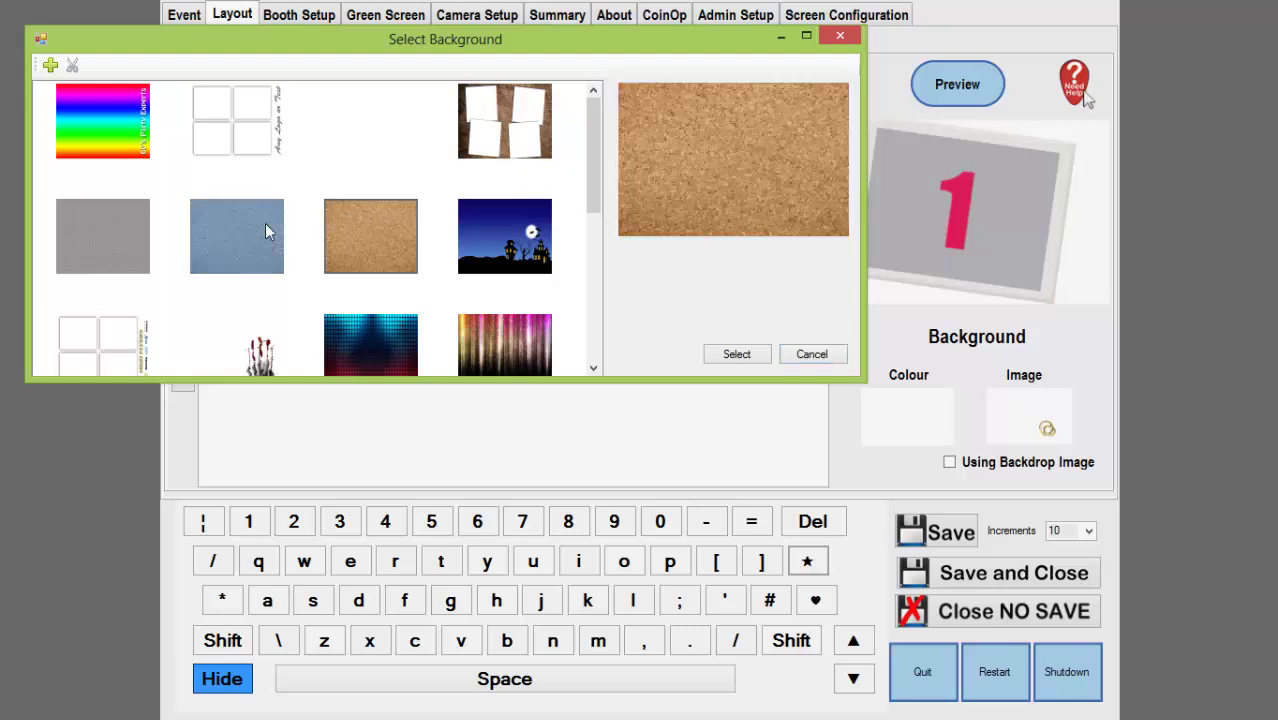
click(737, 356)
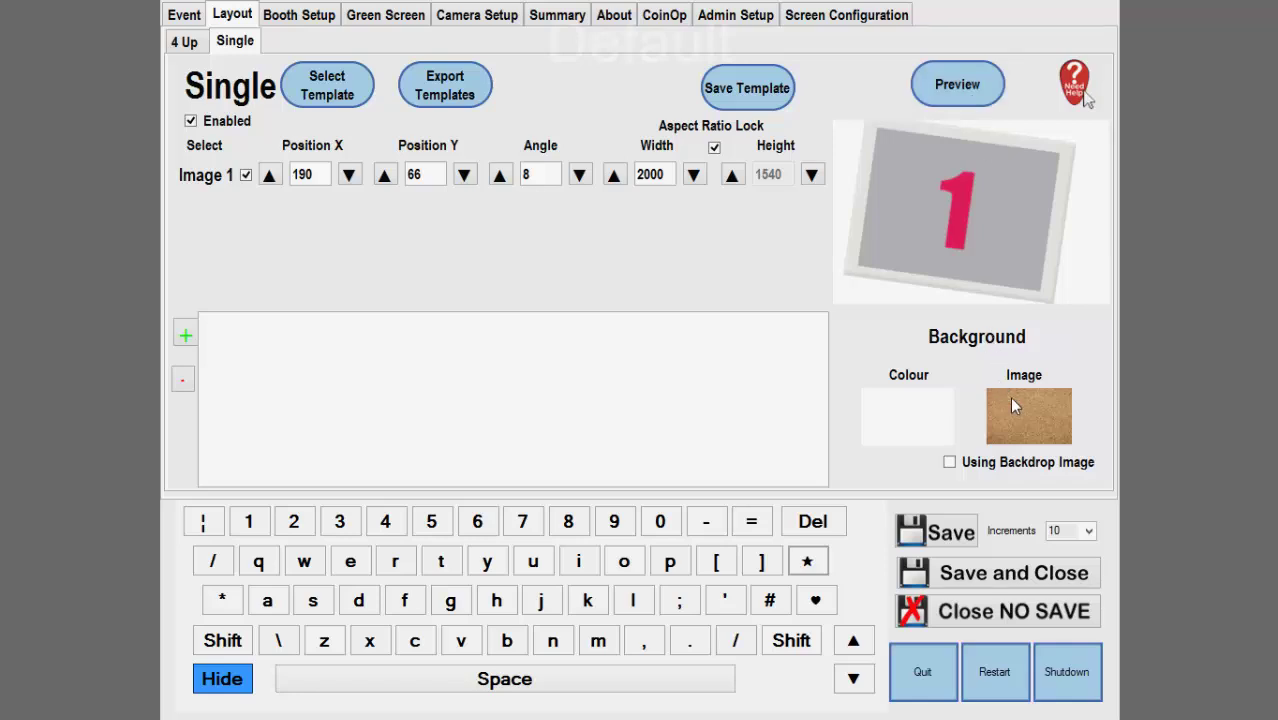
click(949, 462)
click(955, 90)
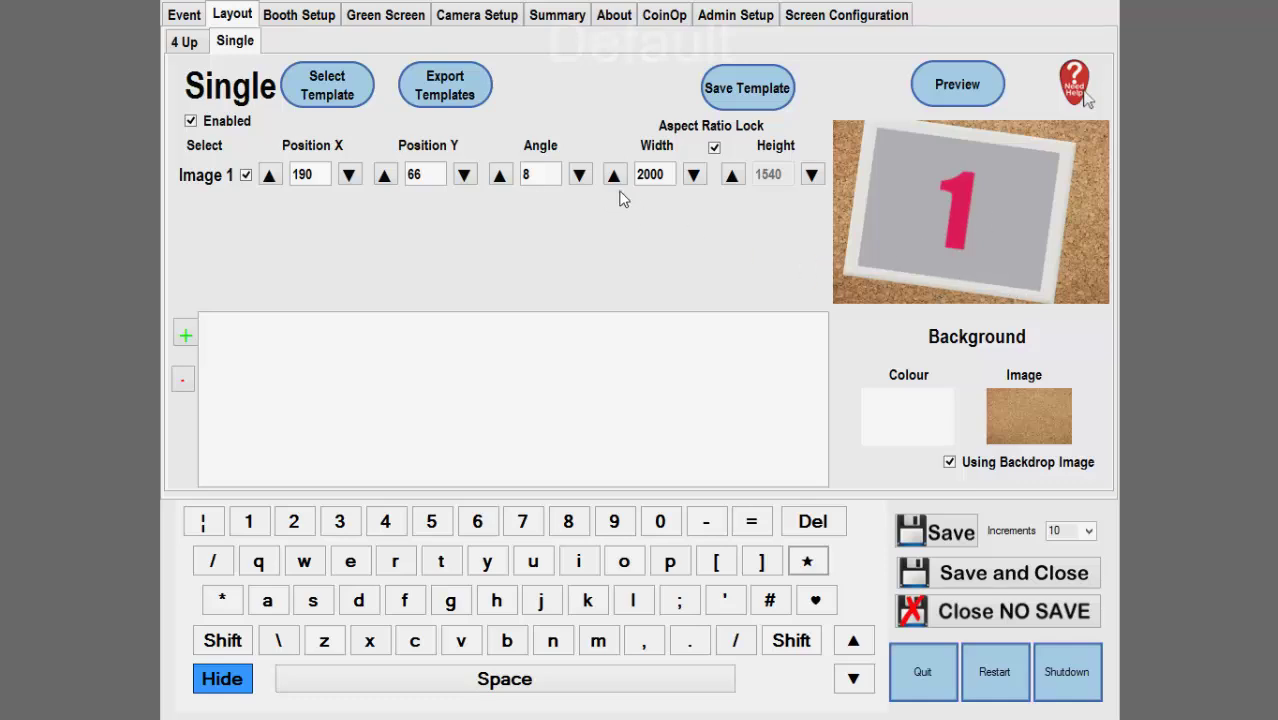
- Reduce Image 1's width to 1900 with the aspect ratio locked and refresh the preview
click(693, 176)
click(693, 176)
click(693, 176)
click(960, 92)
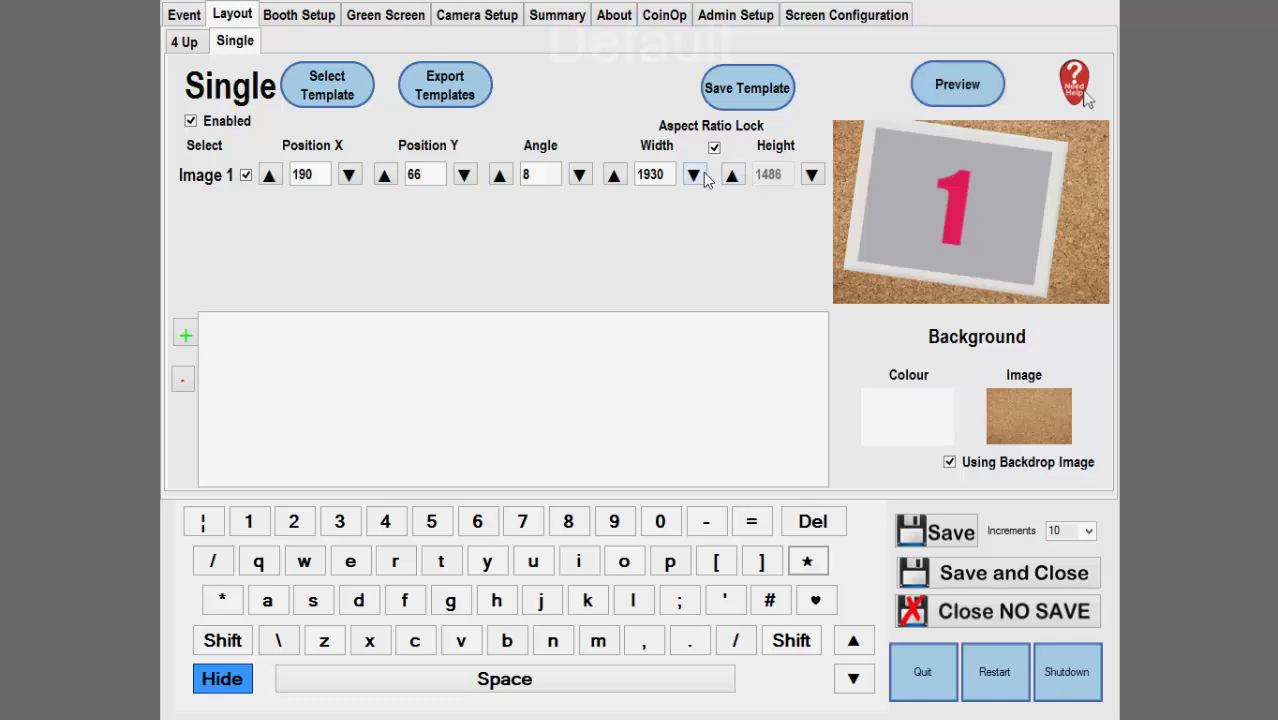
click(693, 176)
click(693, 176)
click(693, 176)
click(930, 97)
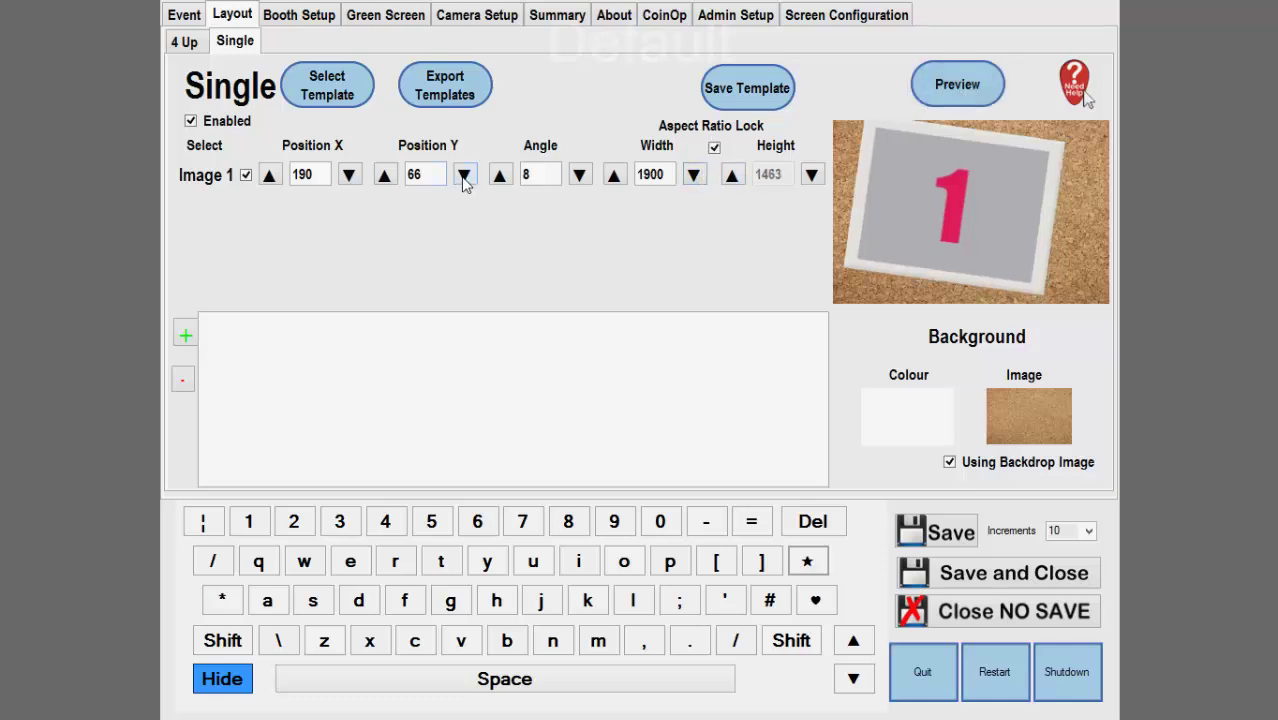
- Adjust Image 1's vertical placement to Position Y 116 and refresh the preview
click(464, 176)
click(960, 92)
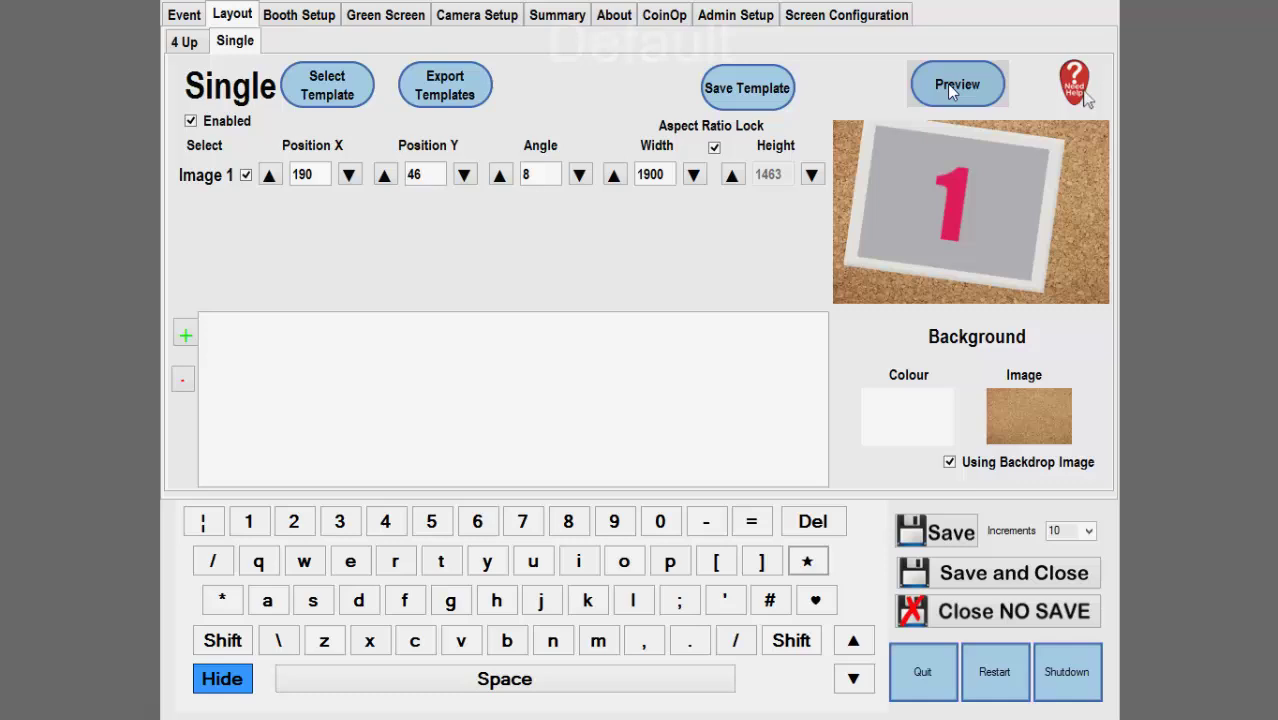
click(385, 176)
click(385, 176)
click(385, 176)
click(385, 176)
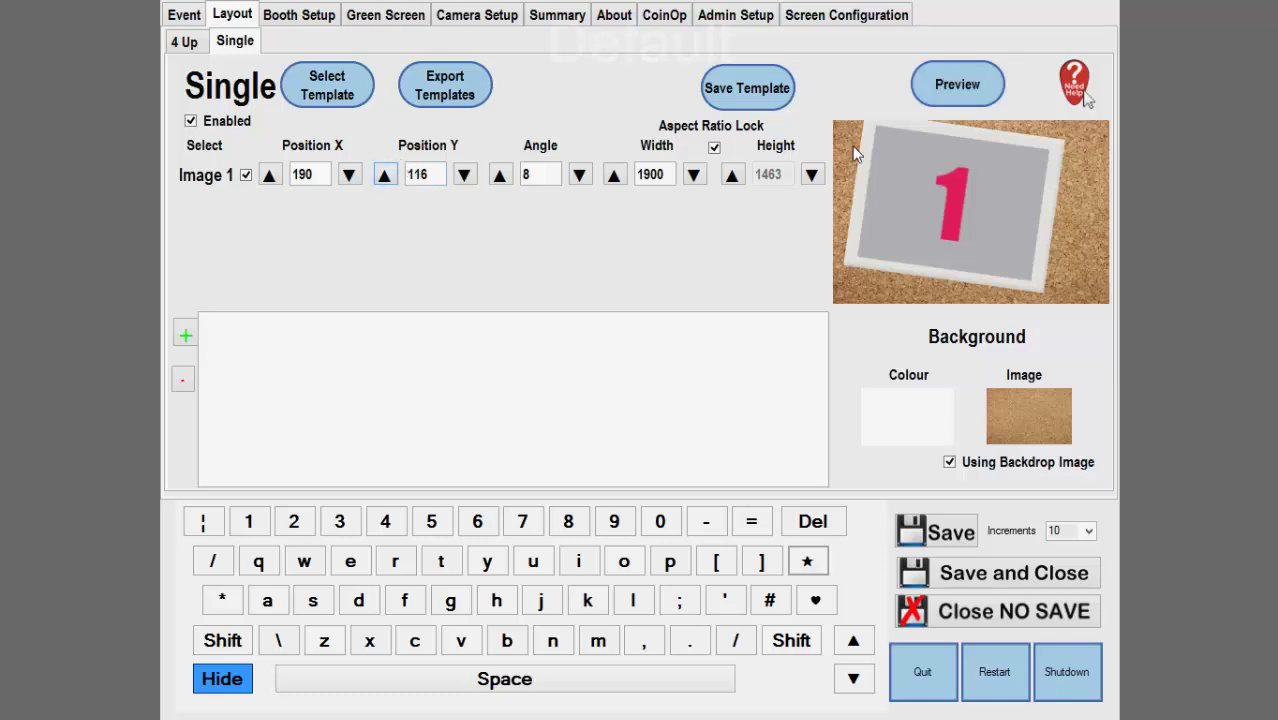
click(958, 84)
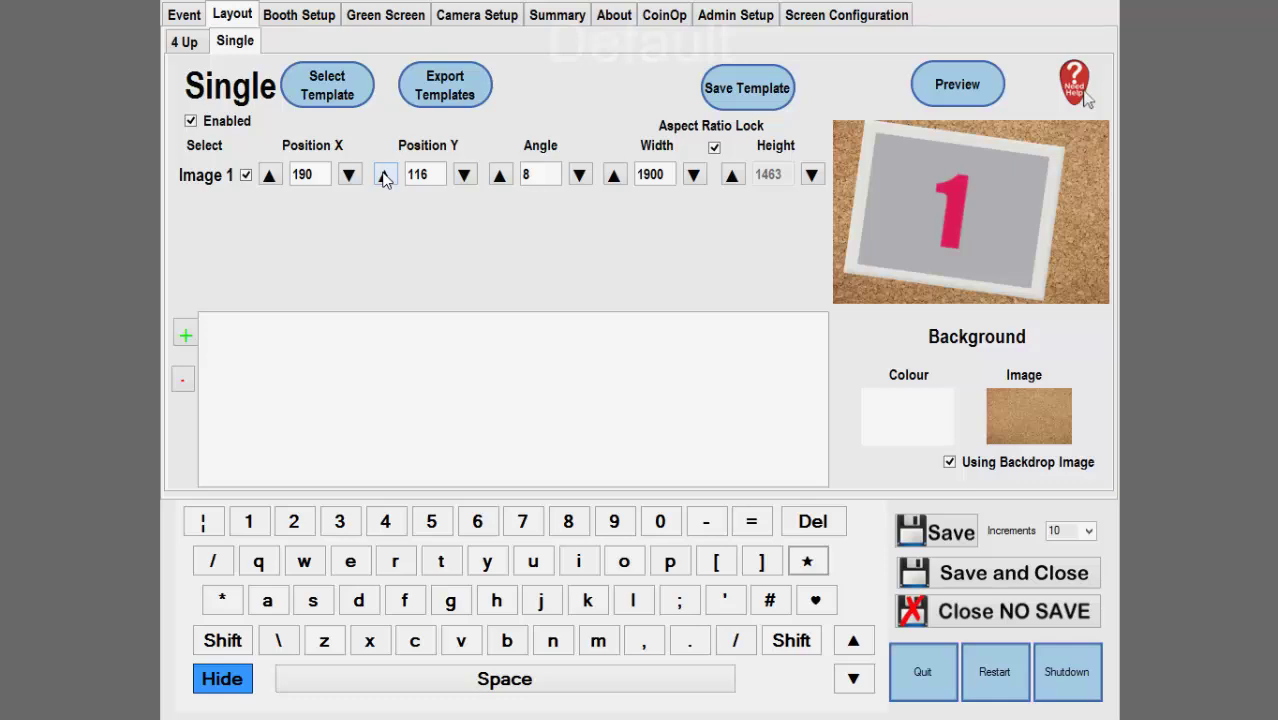
- Move Image 1 horizontally to Position X 310 and refresh the preview
click(268, 176)
click(268, 176)
click(942, 90)
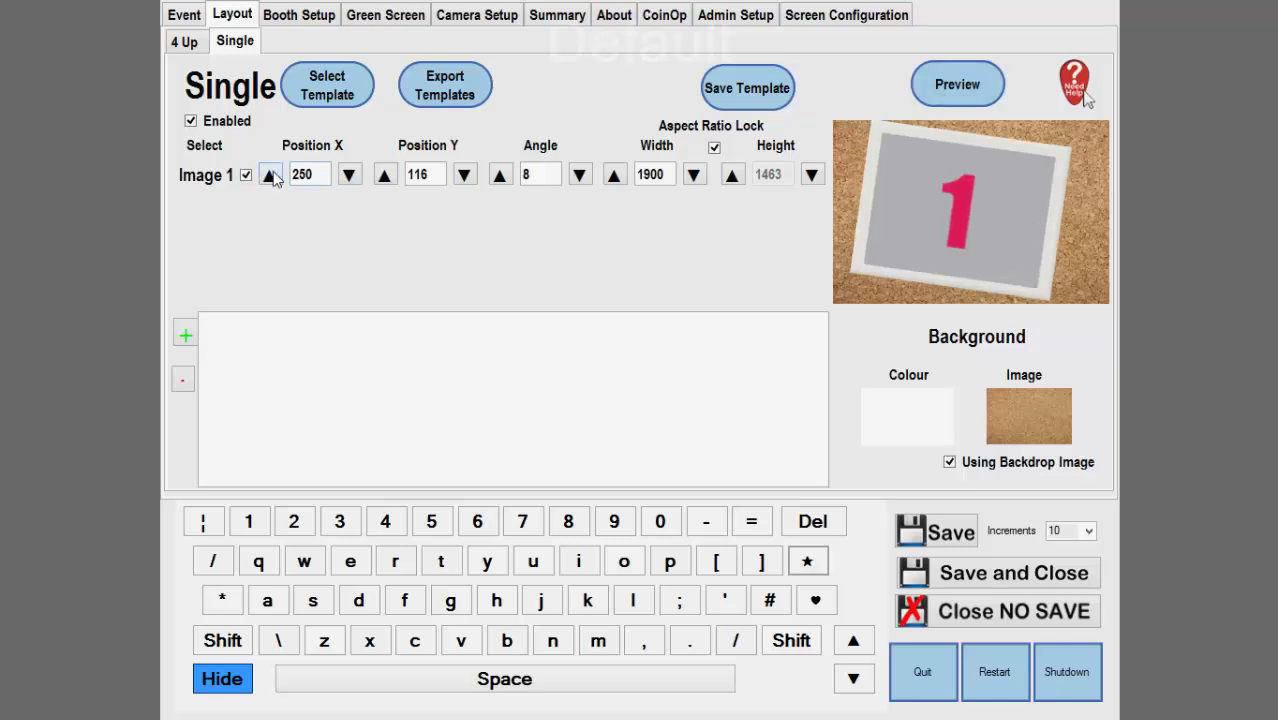
click(270, 176)
click(270, 176)
click(270, 176)
click(953, 87)
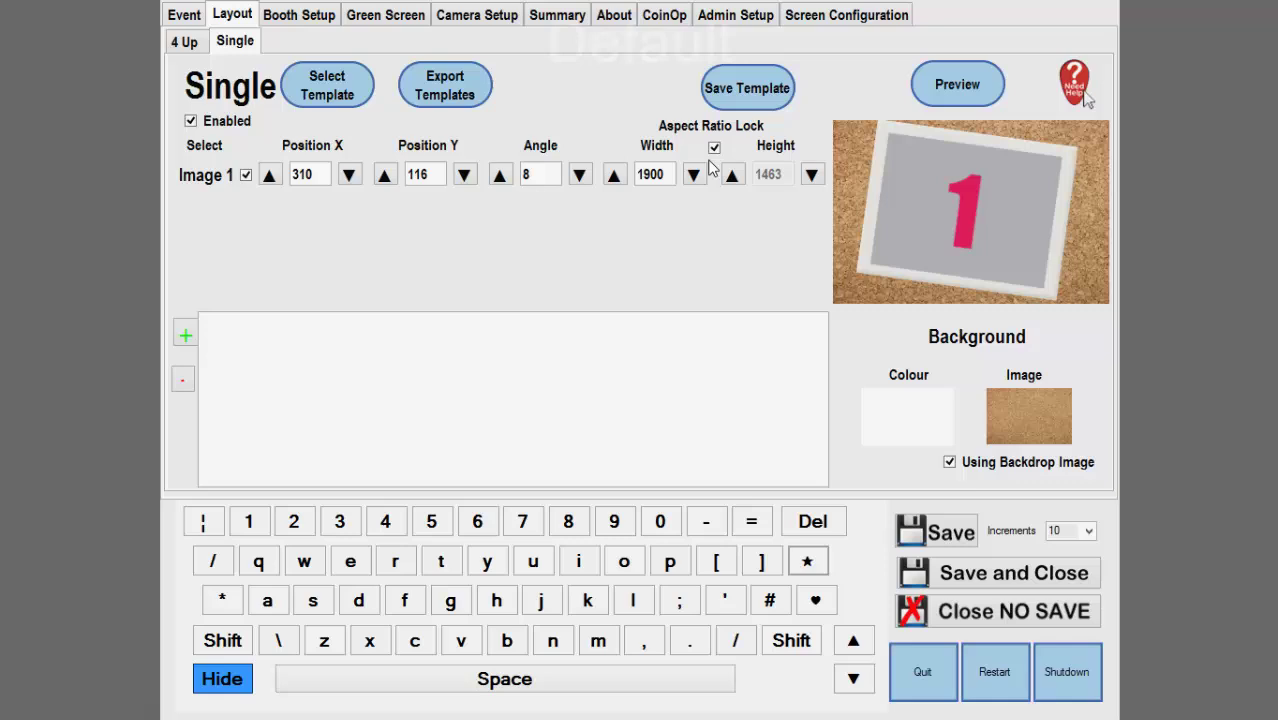
- Save the current layout as a template named CorkBoard
click(749, 89)
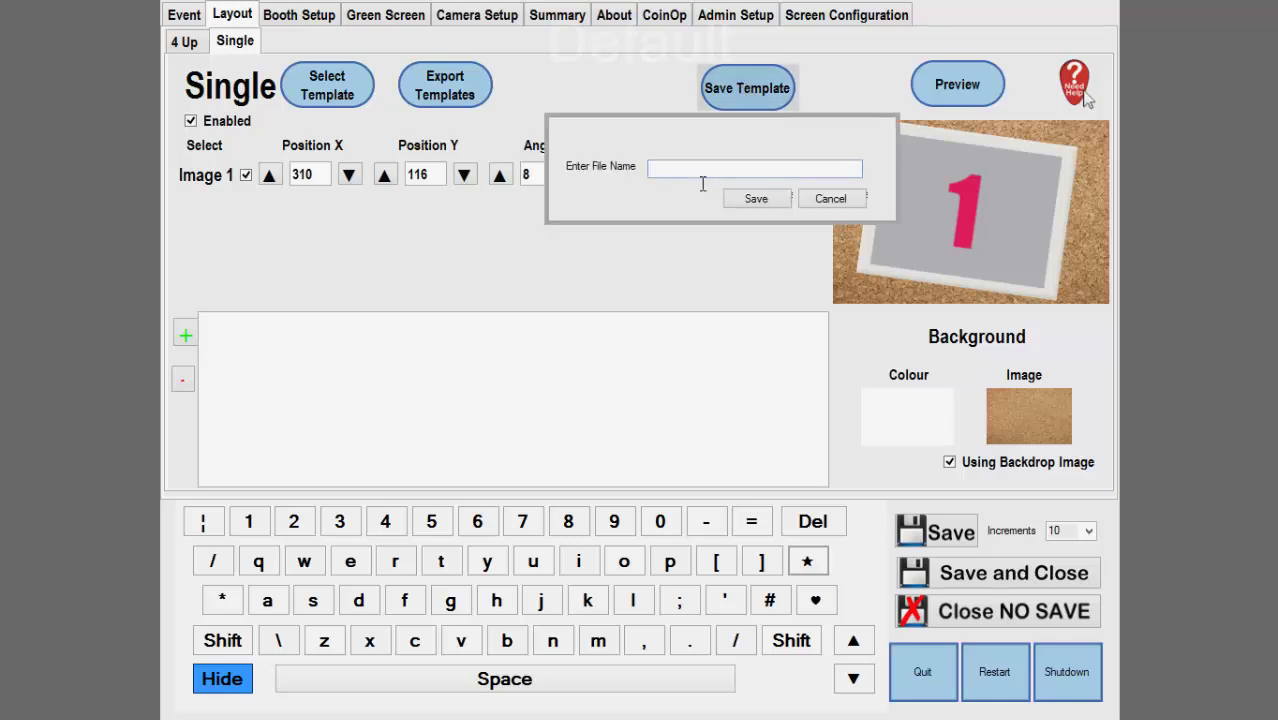
text(CorkBoard)
click(745, 199)
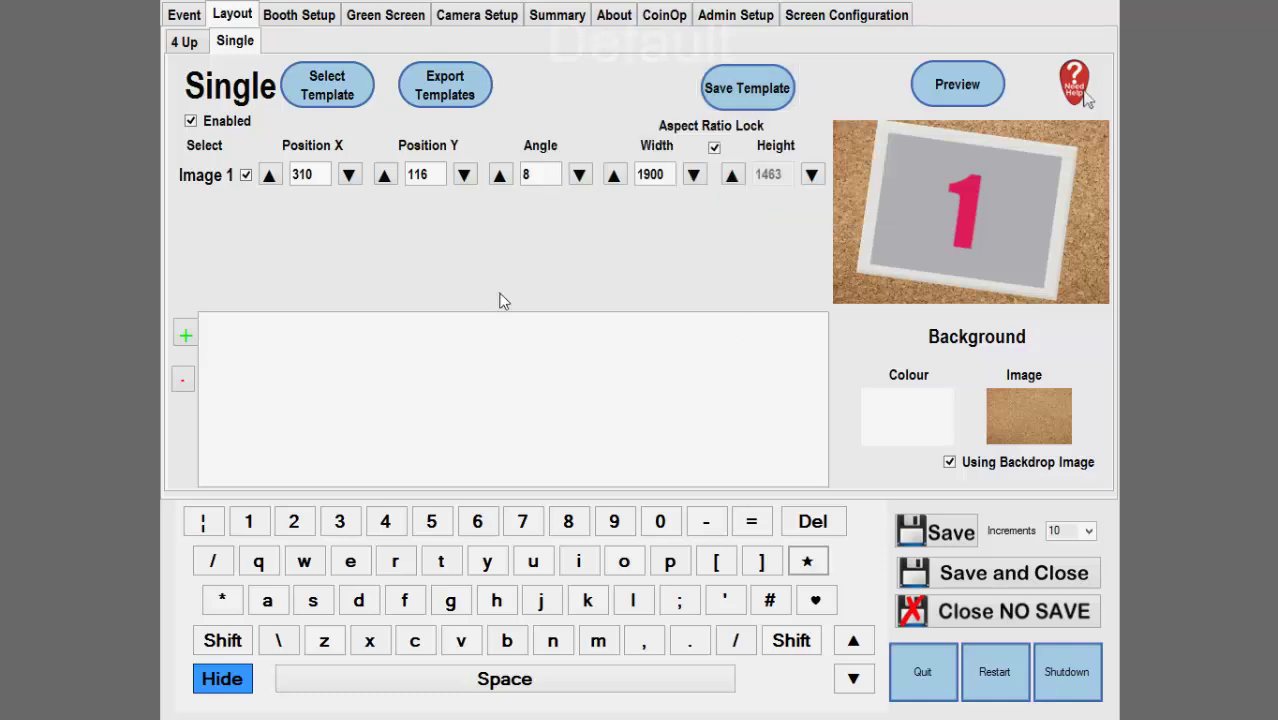
- Load the saved template with the blood border into the Single layout
click(343, 88)
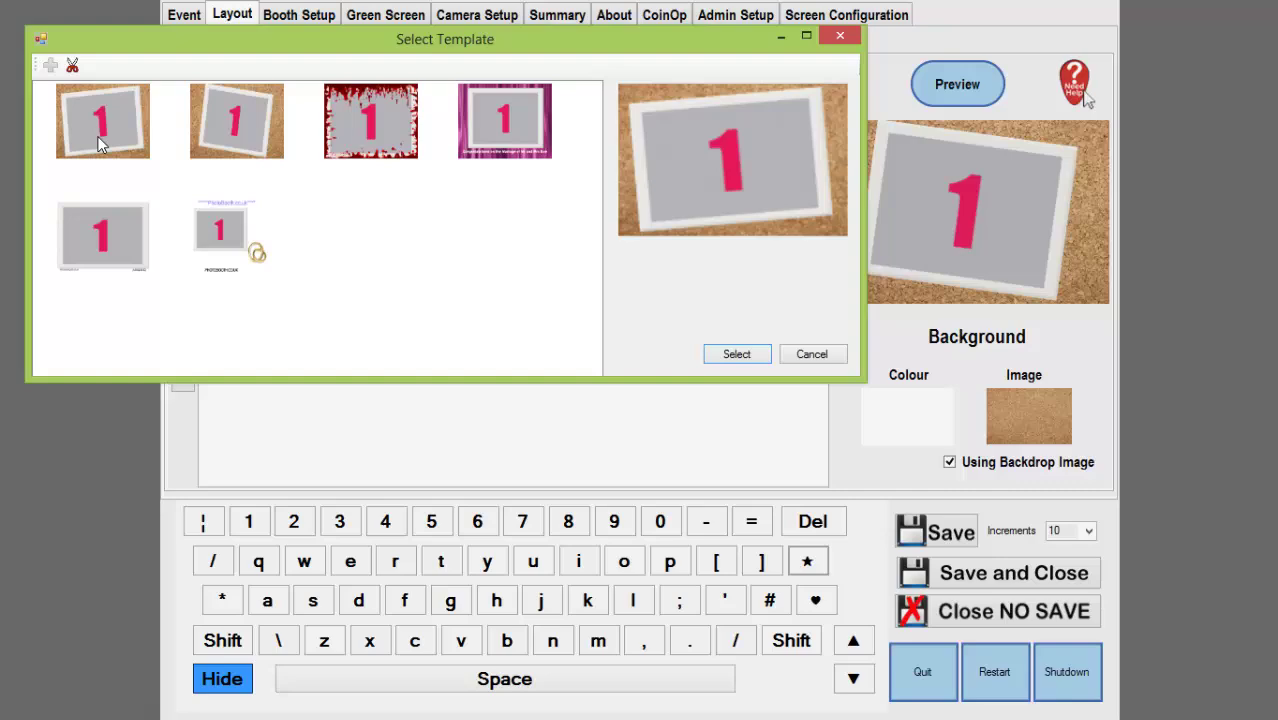
click(100, 143)
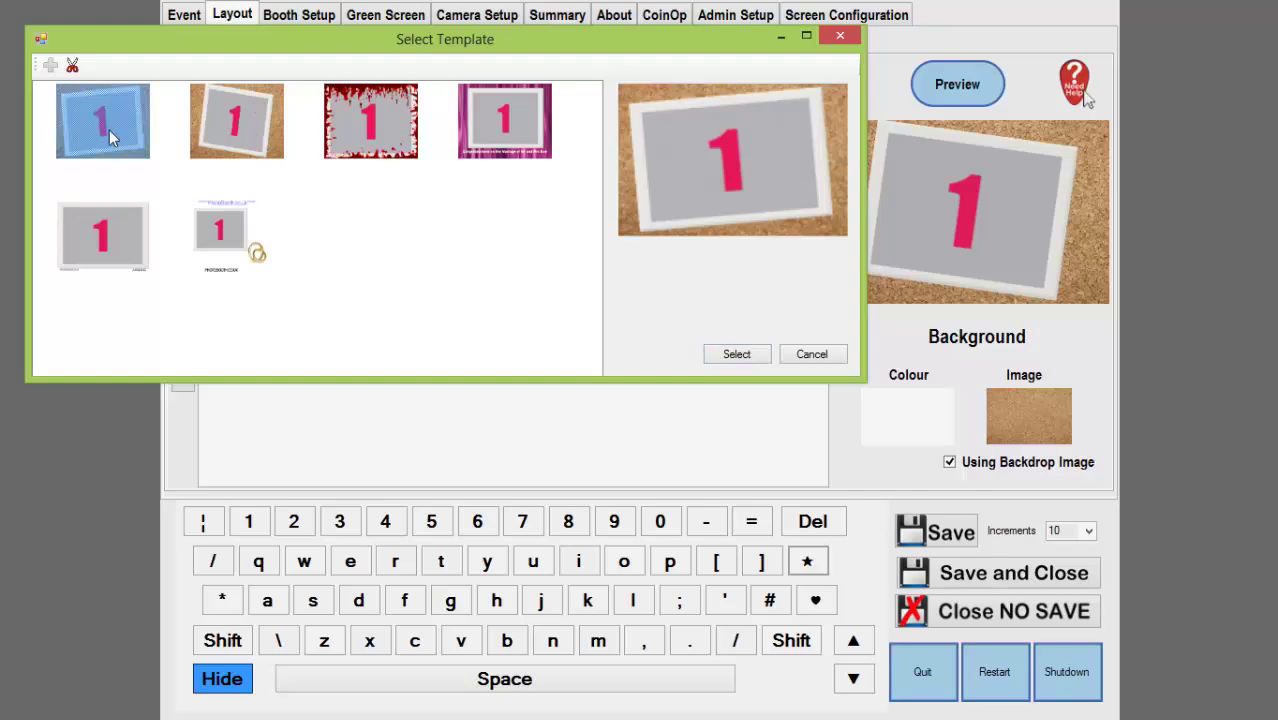
click(345, 113)
click(763, 353)
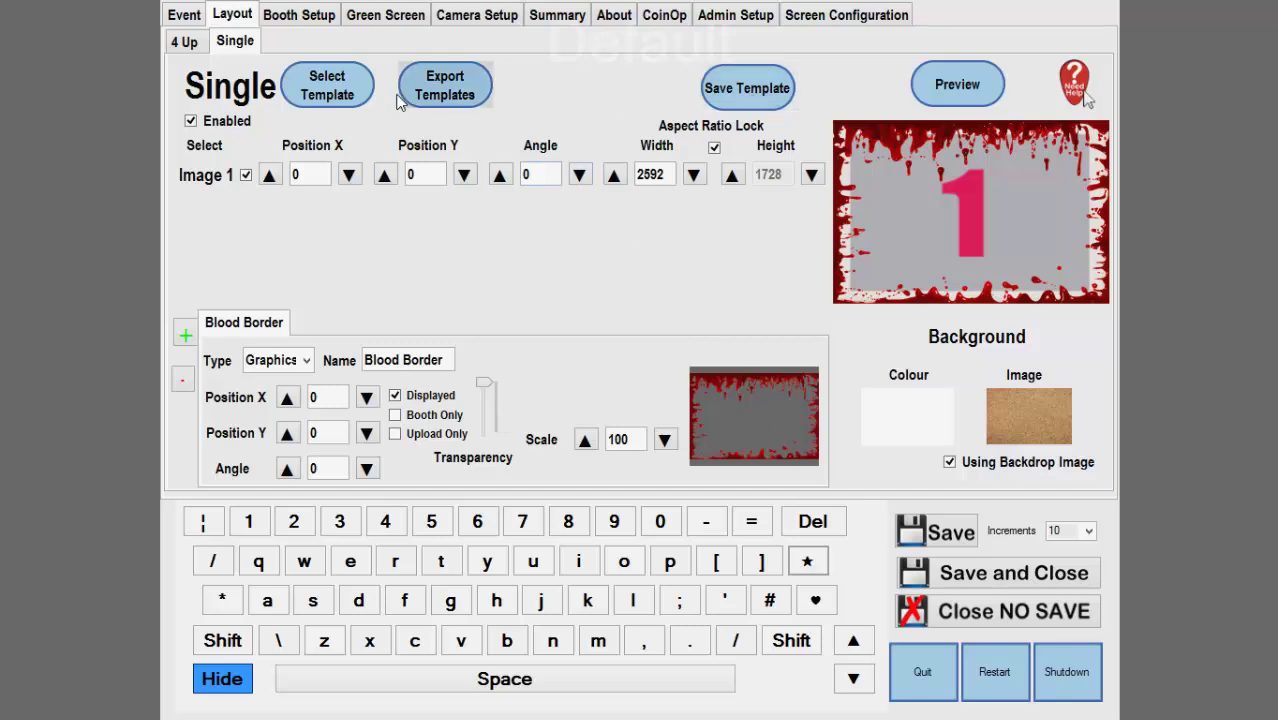
- Load the saved corkboard template whose photo frame is tilted counterclockwise into the Single layout
click(322, 92)
click(104, 120)
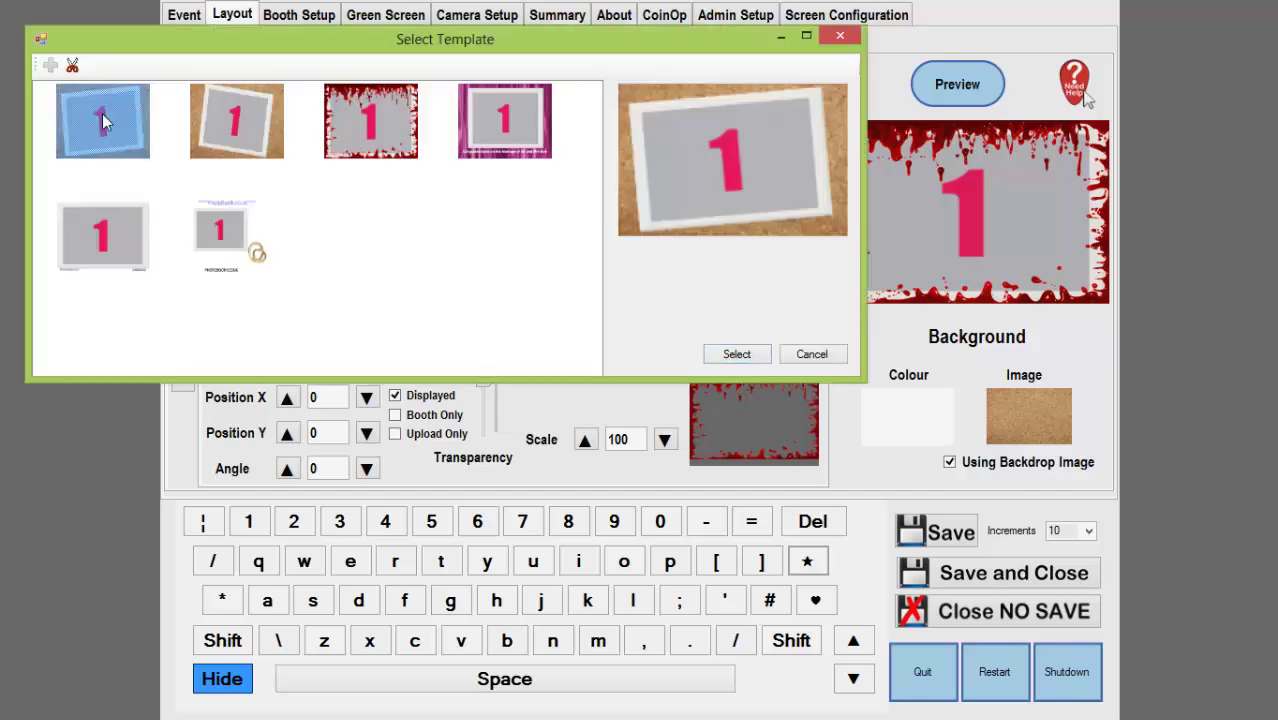
click(737, 354)
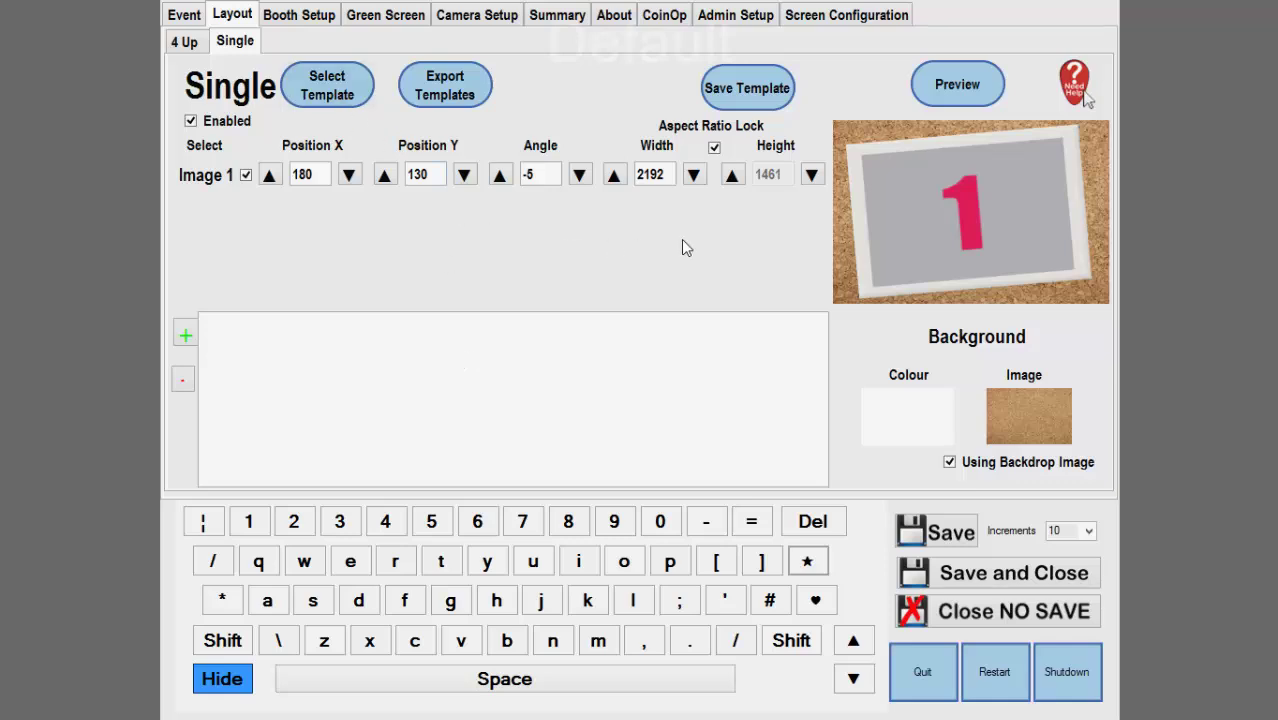
- Switch to the 4 Up layout and load the template with four taped photo frames on a brown background
click(184, 44)
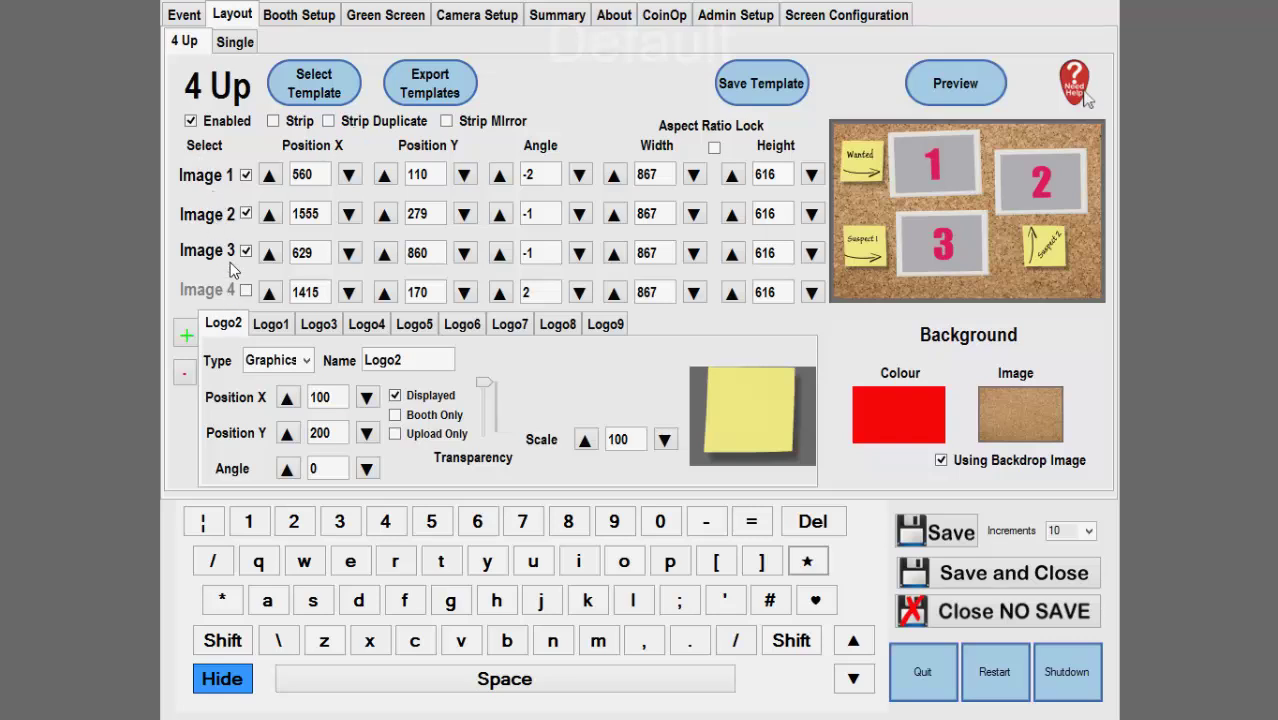
click(308, 85)
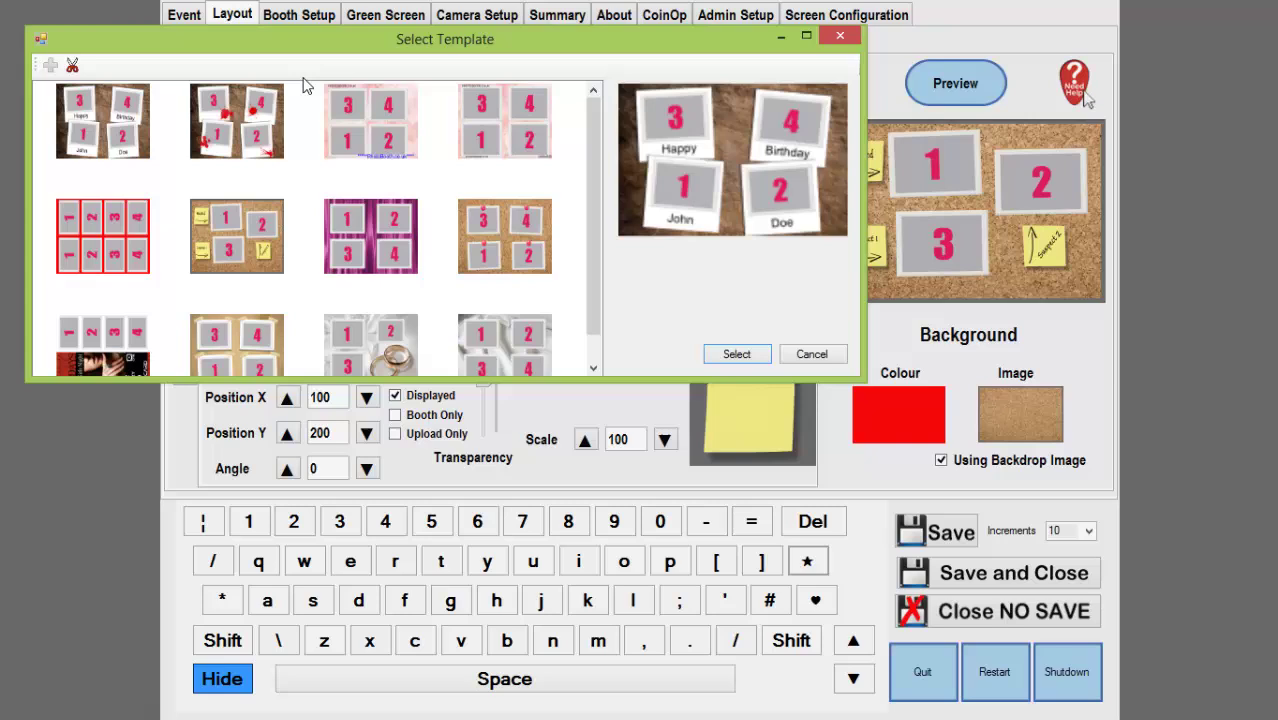
drag(594, 138, 605, 185)
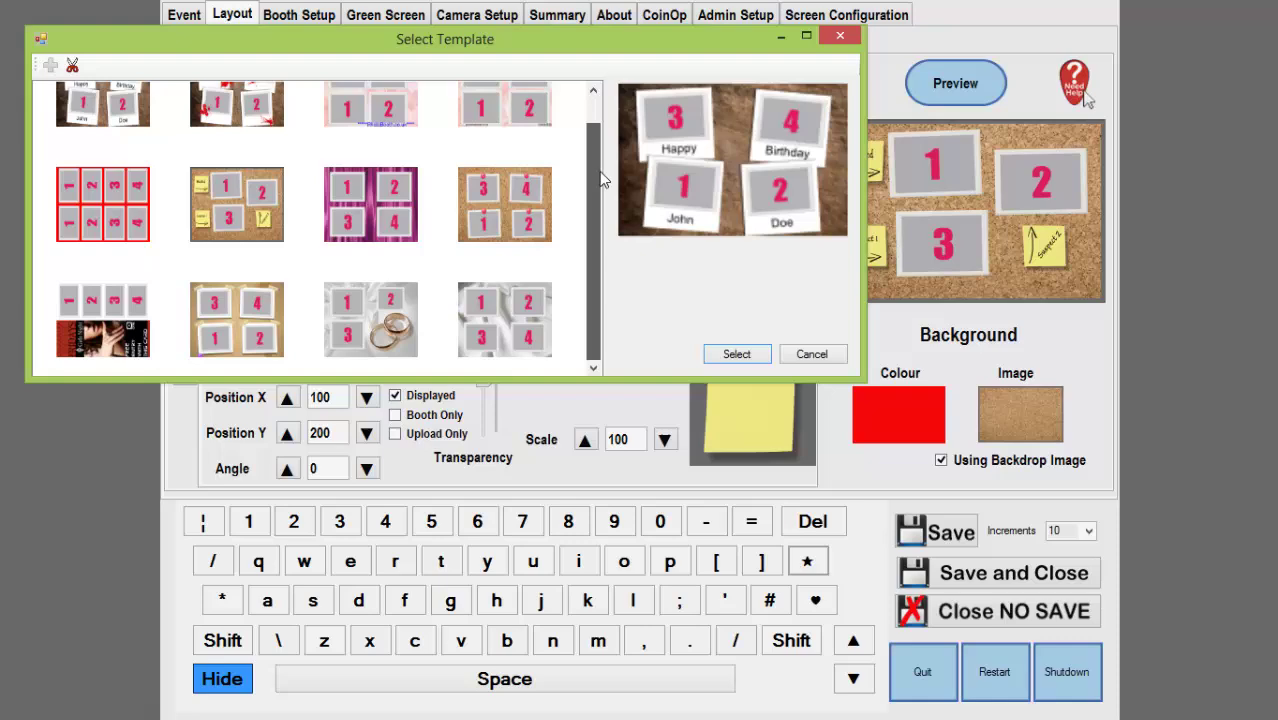
click(232, 314)
click(722, 356)
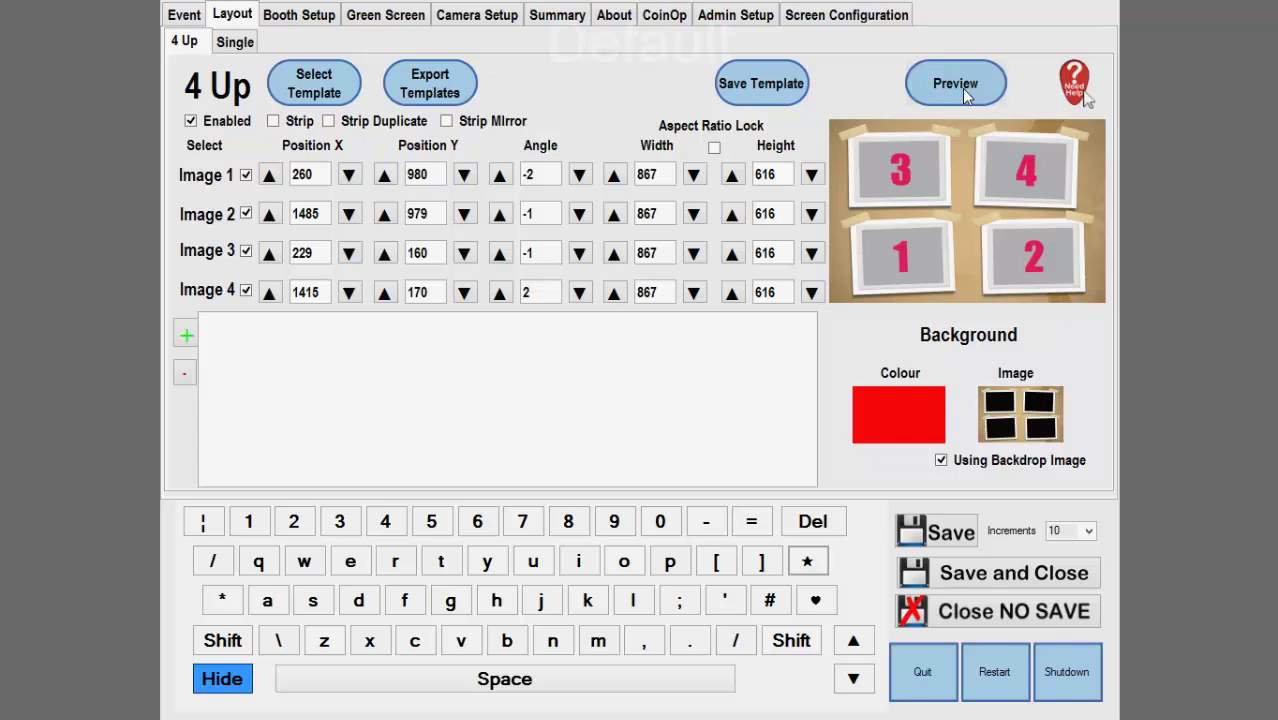
- Load the corkboard template with three photo frames and yellow sticky notes into the 4 Up layout
click(321, 84)
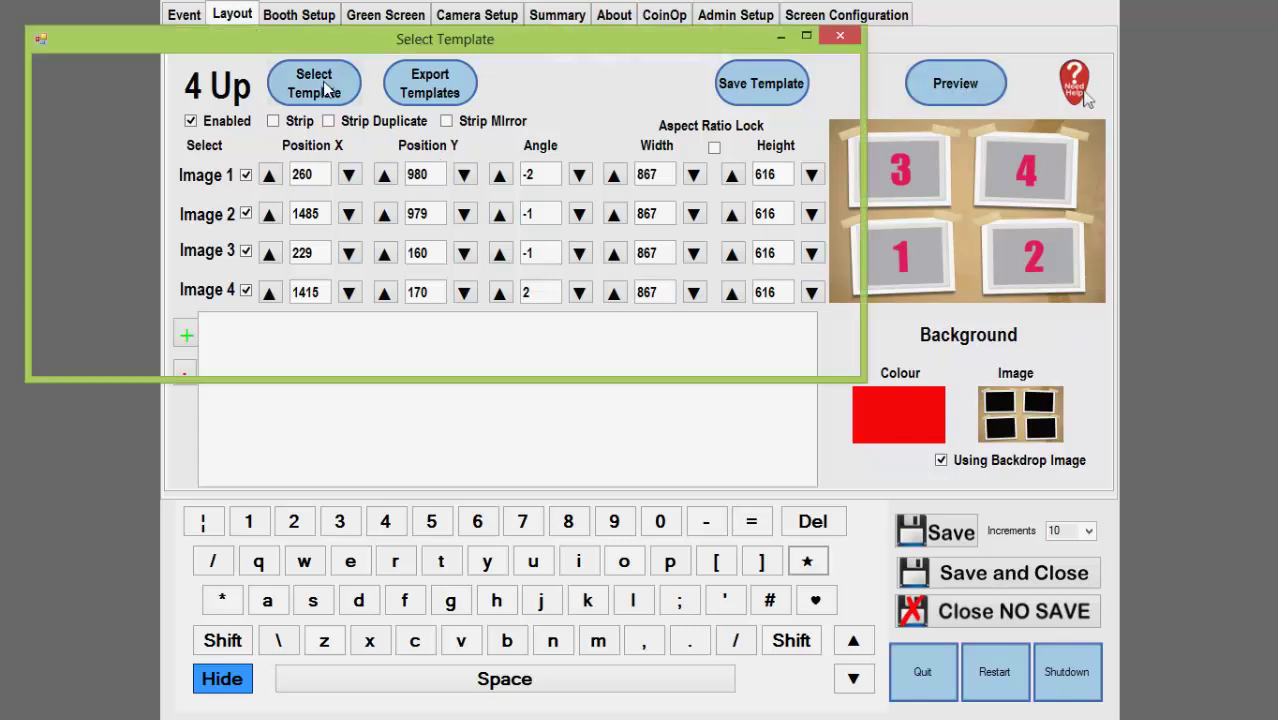
click(230, 245)
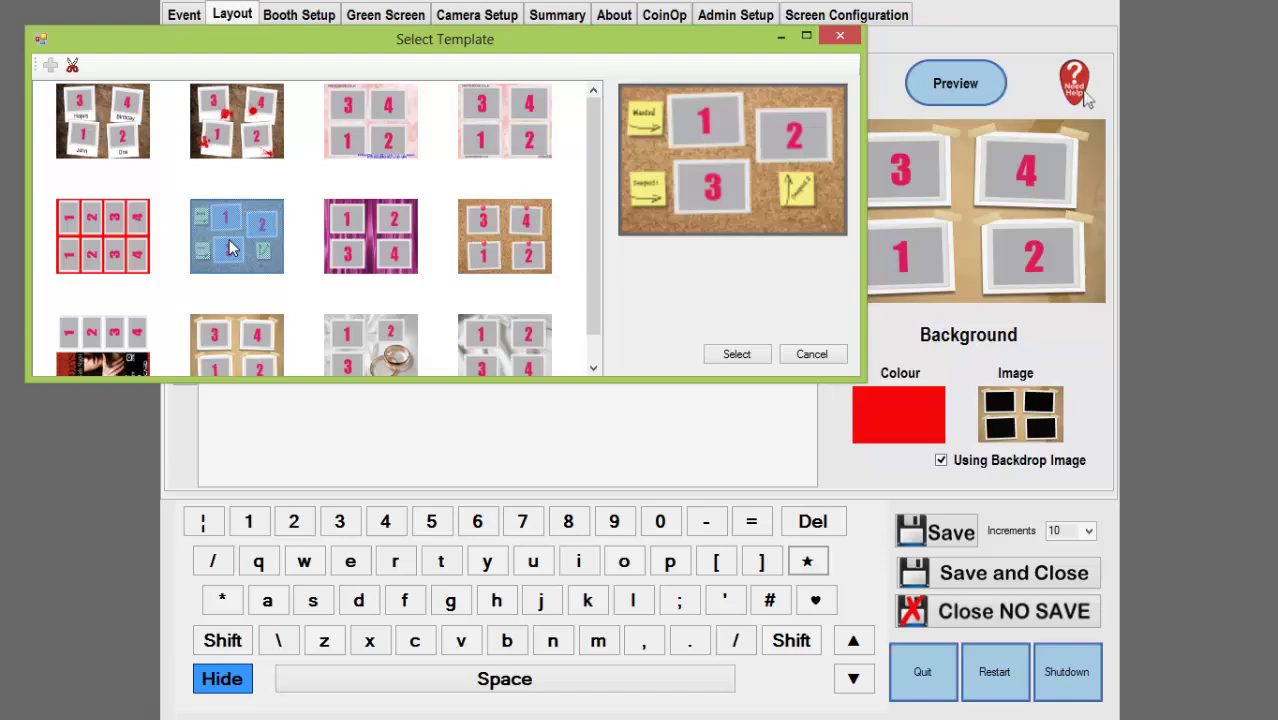
click(746, 360)
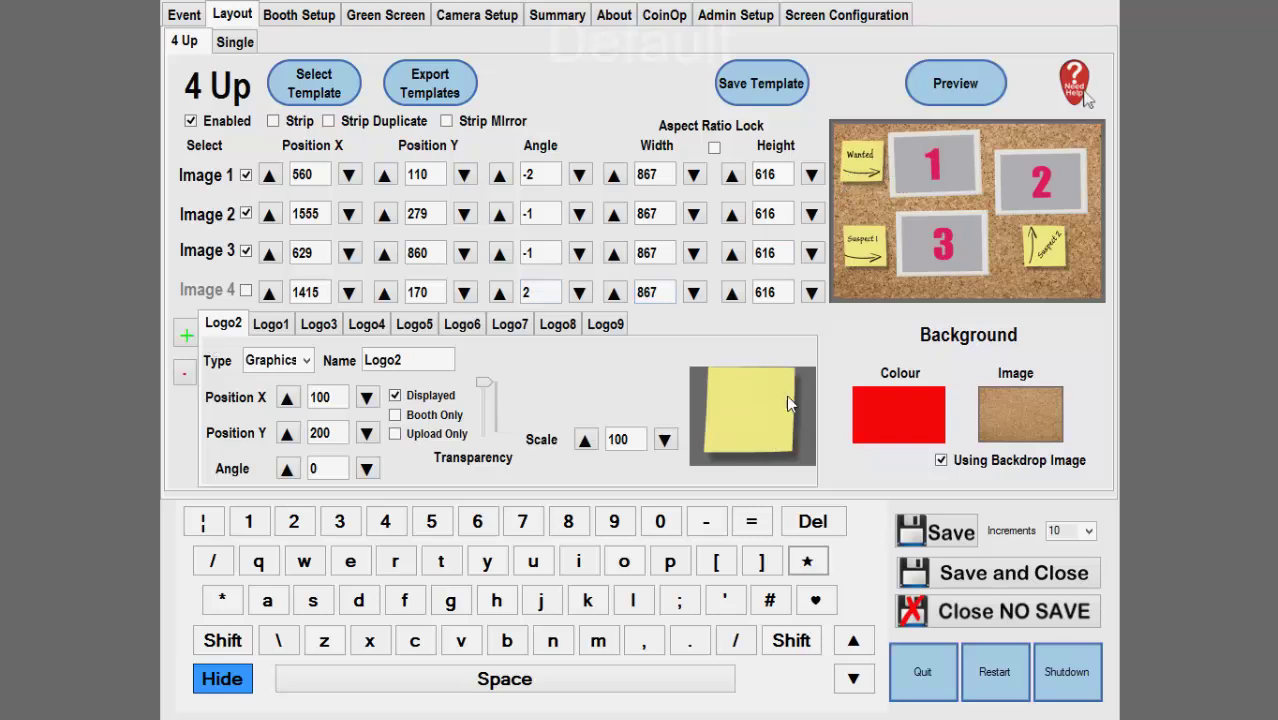
- Examine the graphic and text settings of Logo1 through Logo9, including the type options and the colour choices for the Suspect 2 text
click(306, 360)
click(306, 360)
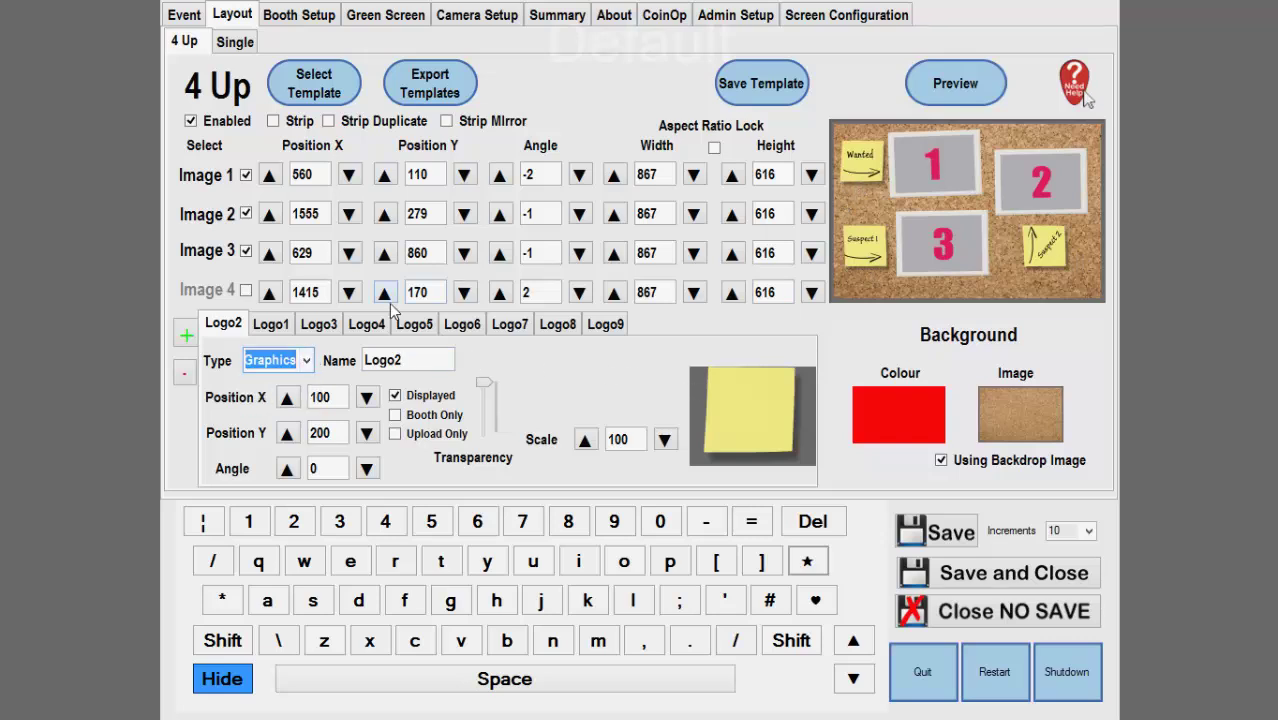
click(274, 326)
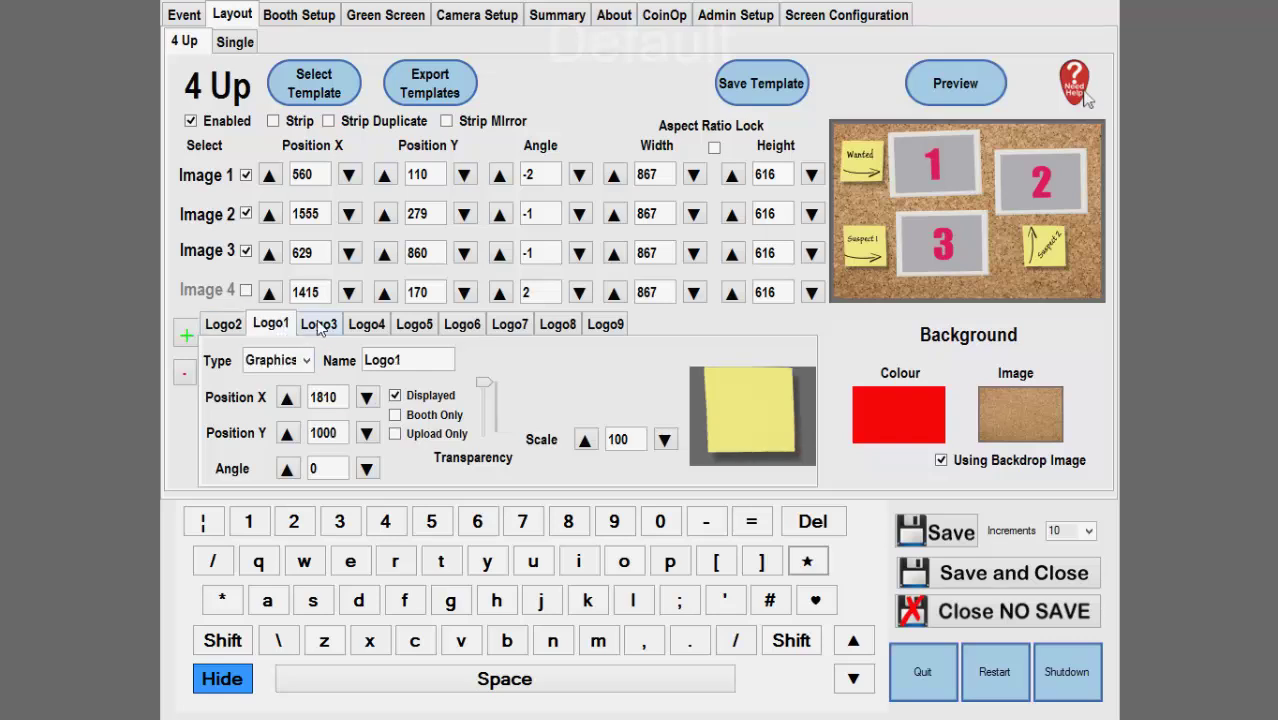
click(320, 326)
click(366, 324)
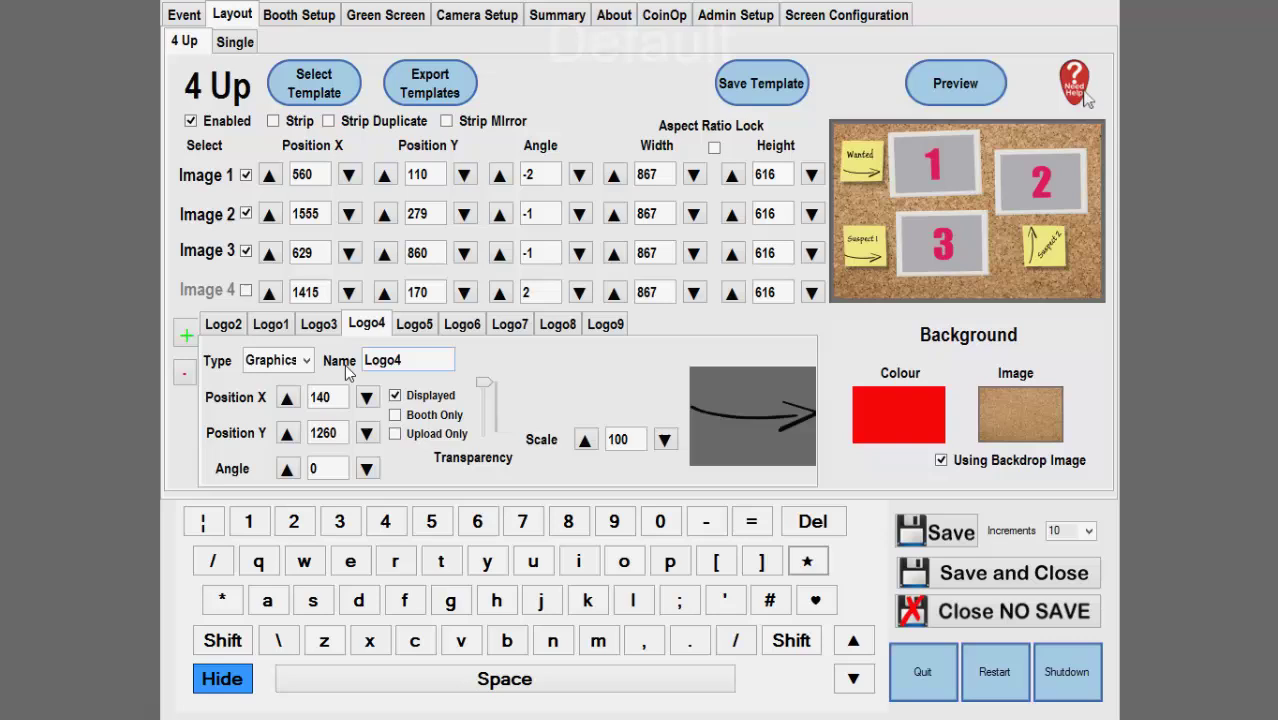
click(414, 326)
click(477, 330)
click(526, 329)
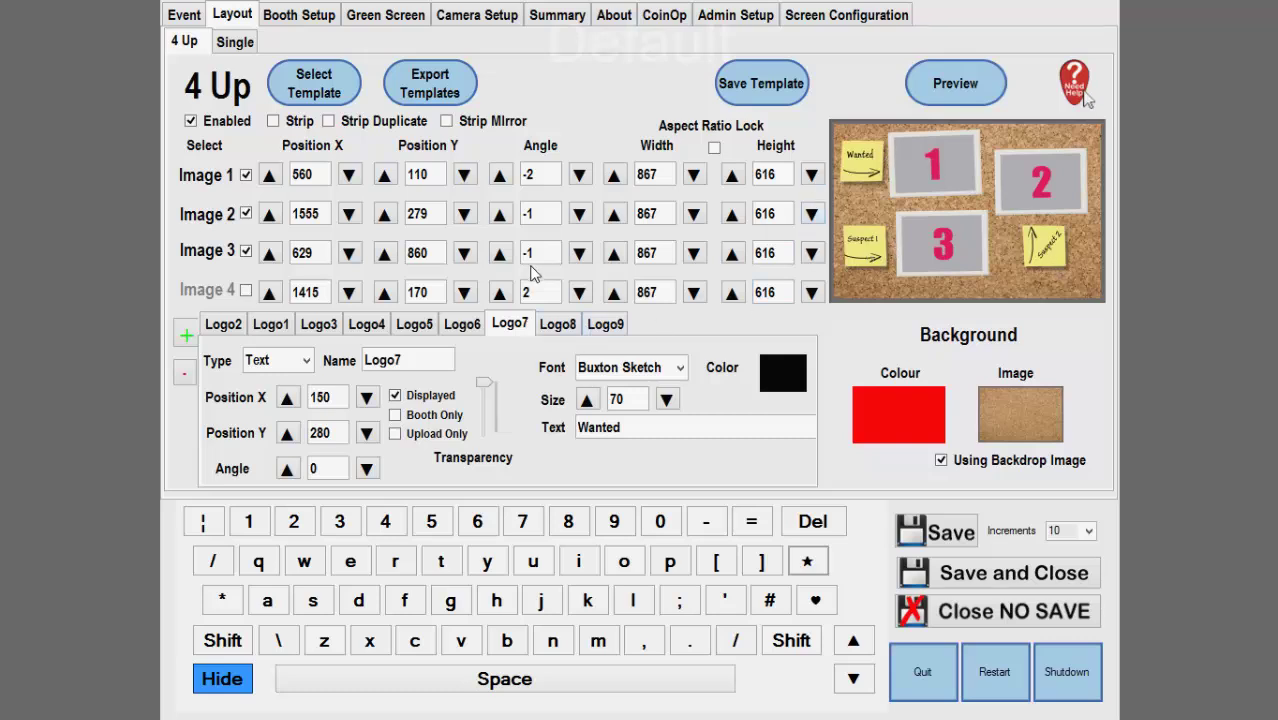
click(560, 326)
click(612, 326)
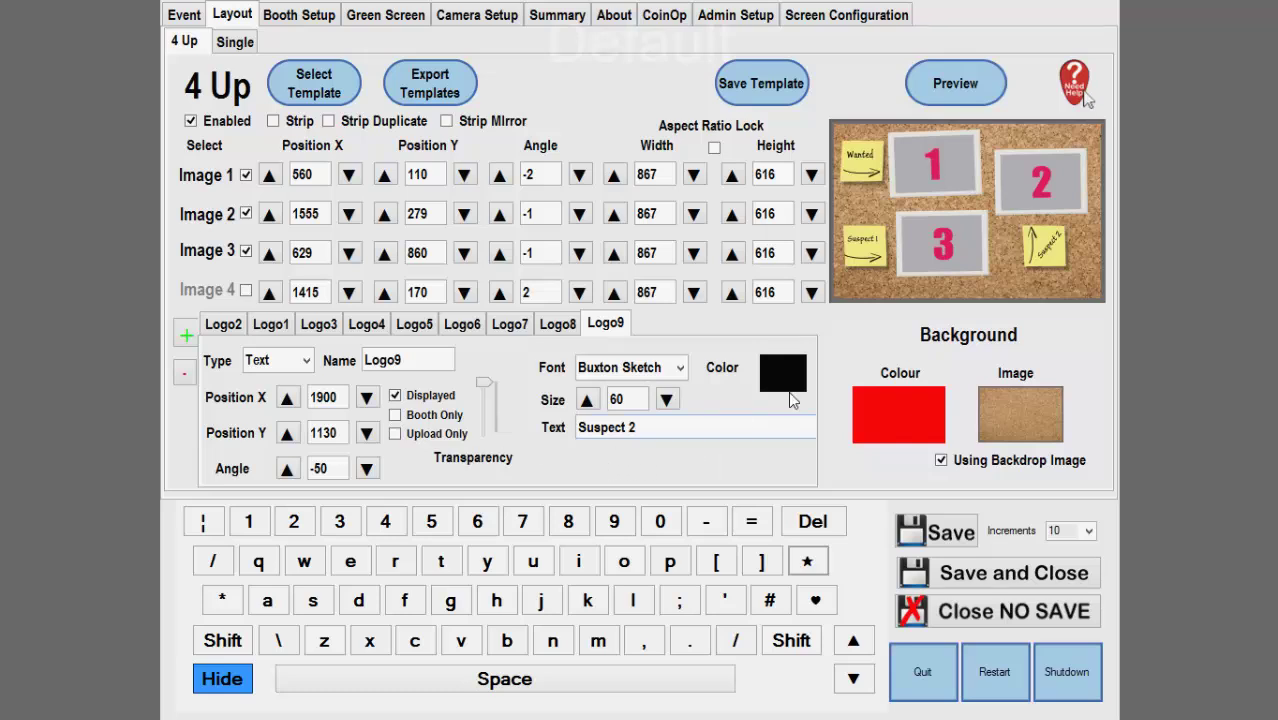
click(783, 384)
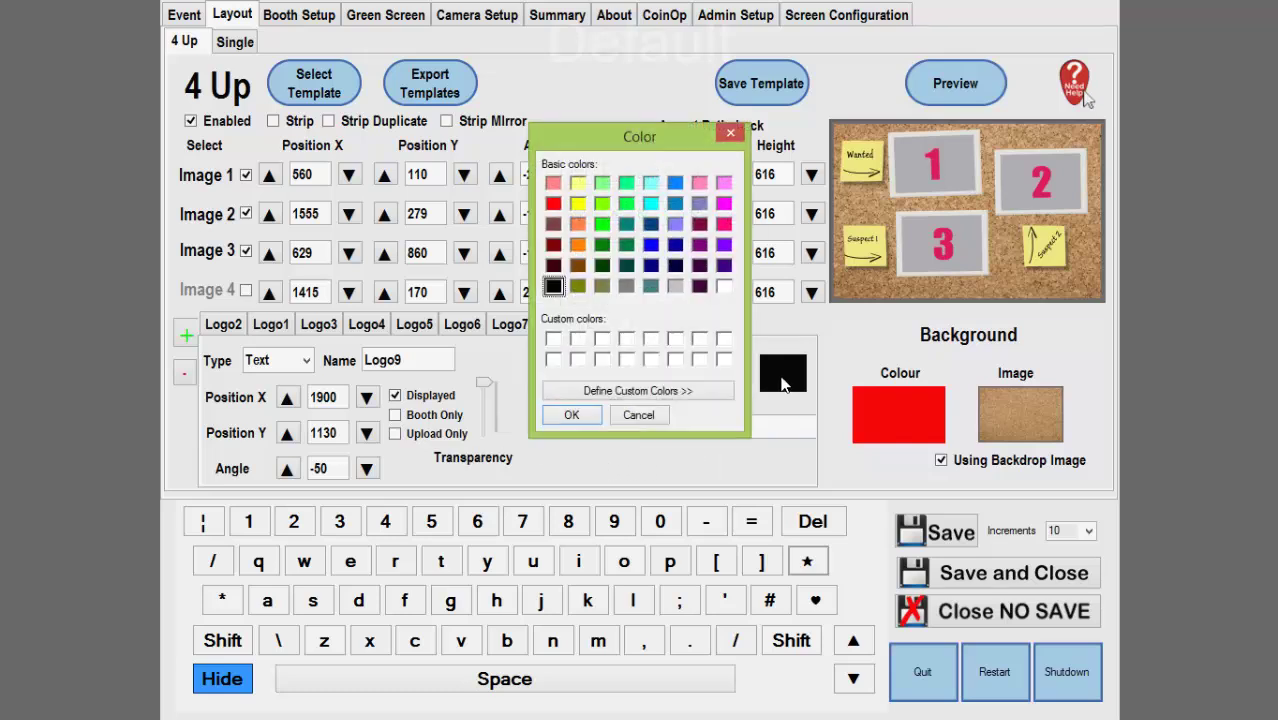
click(729, 137)
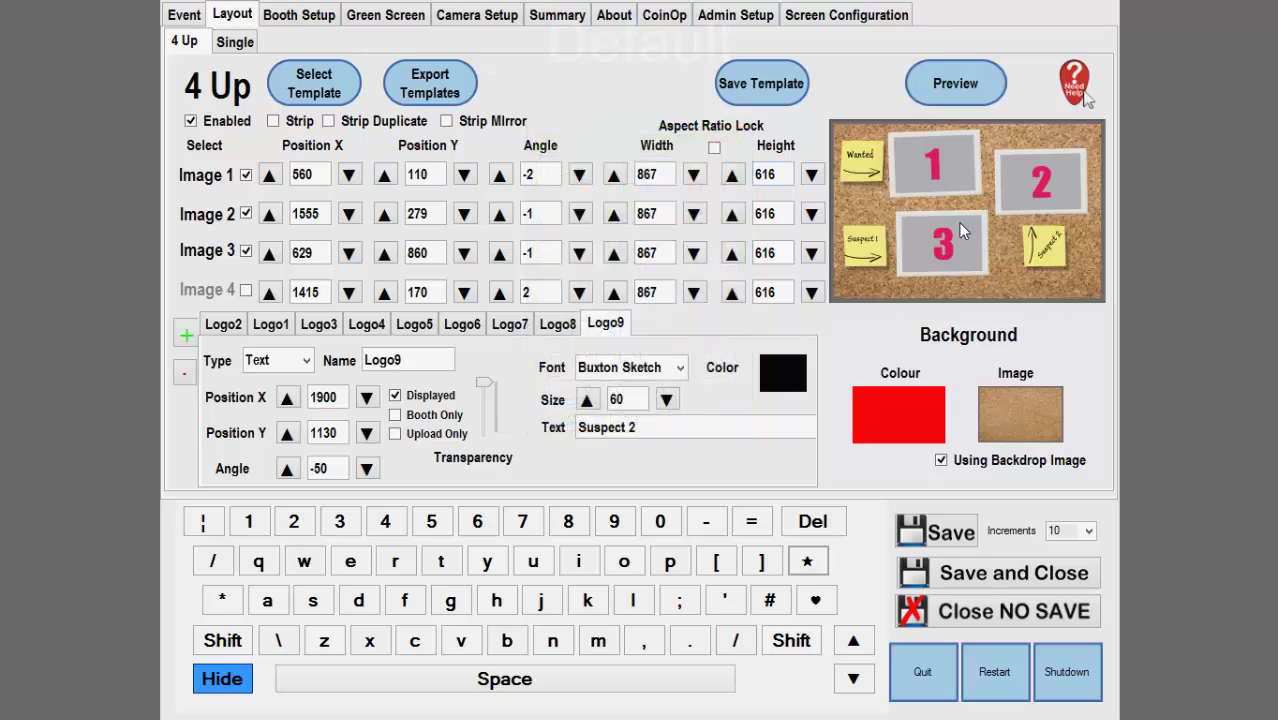
- Load the template with four blood-splattered polaroid frames on a wooden background into the 4 Up layout
click(334, 78)
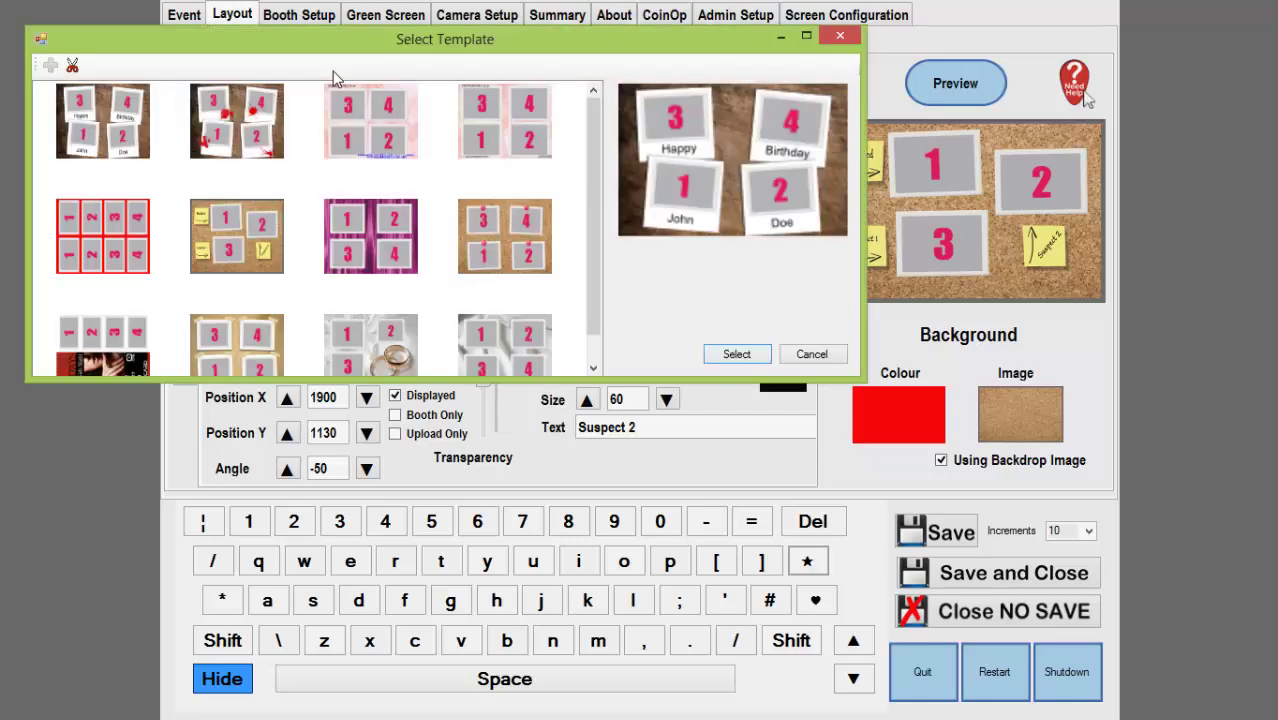
click(240, 115)
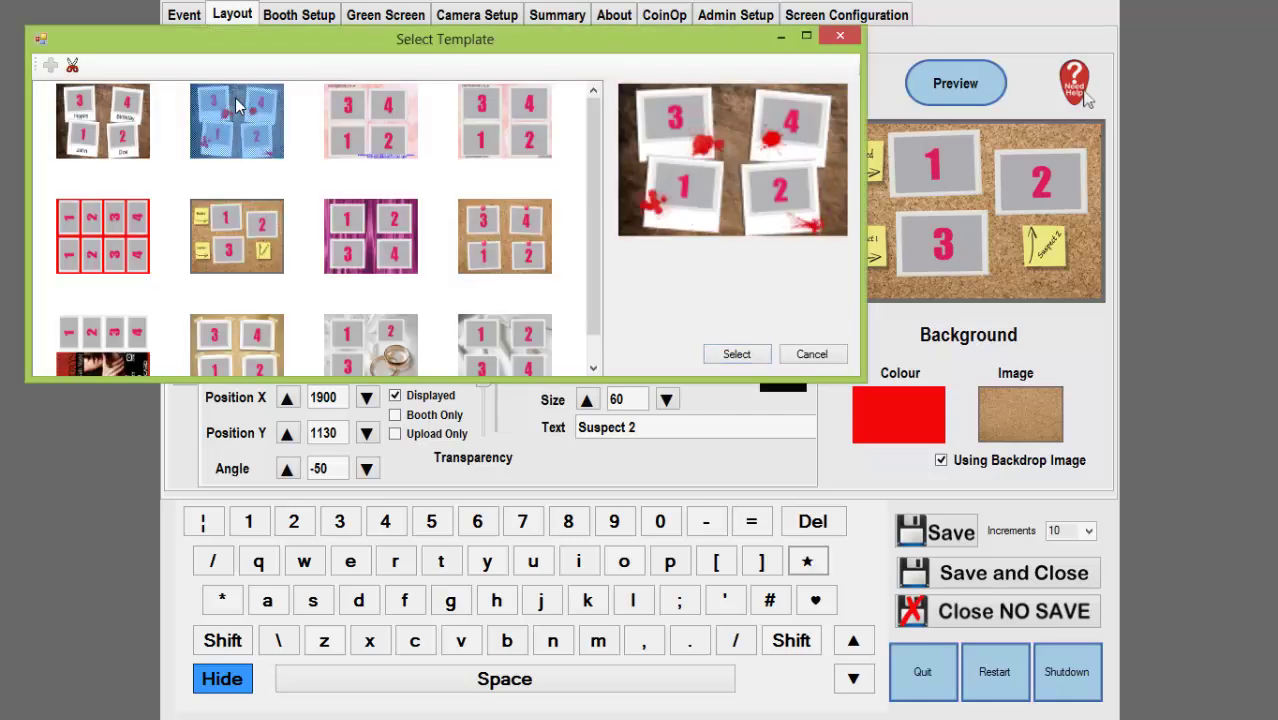
click(737, 354)
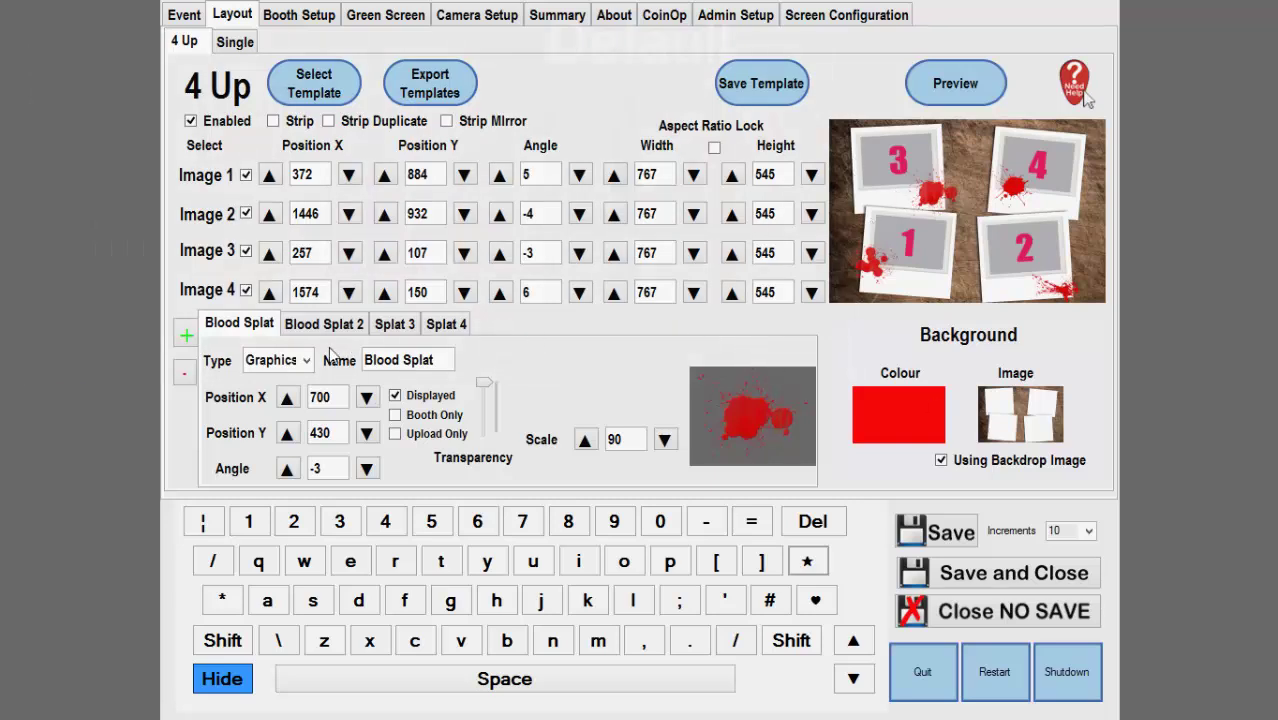
- Examine the image and placement settings of the Blood Splat, Blood Splat 2, Splat 3 and Splat 4 graphics
click(310, 325)
click(395, 325)
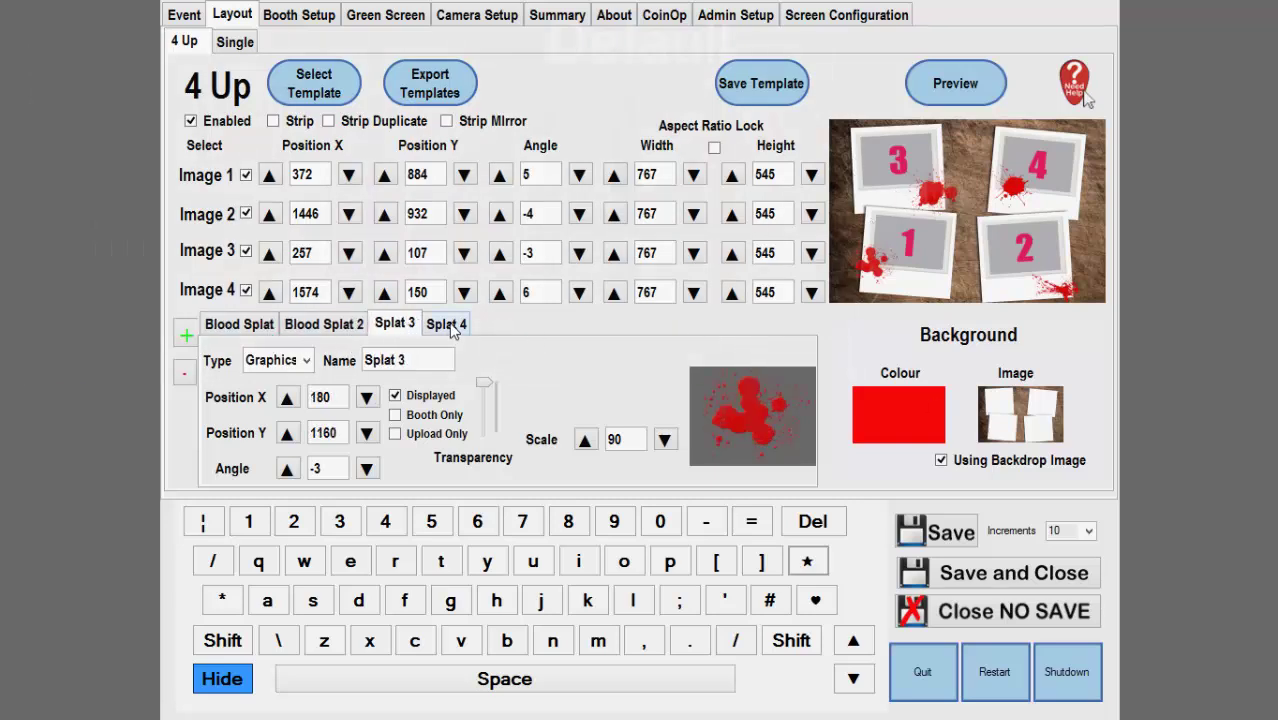
click(450, 325)
click(242, 324)
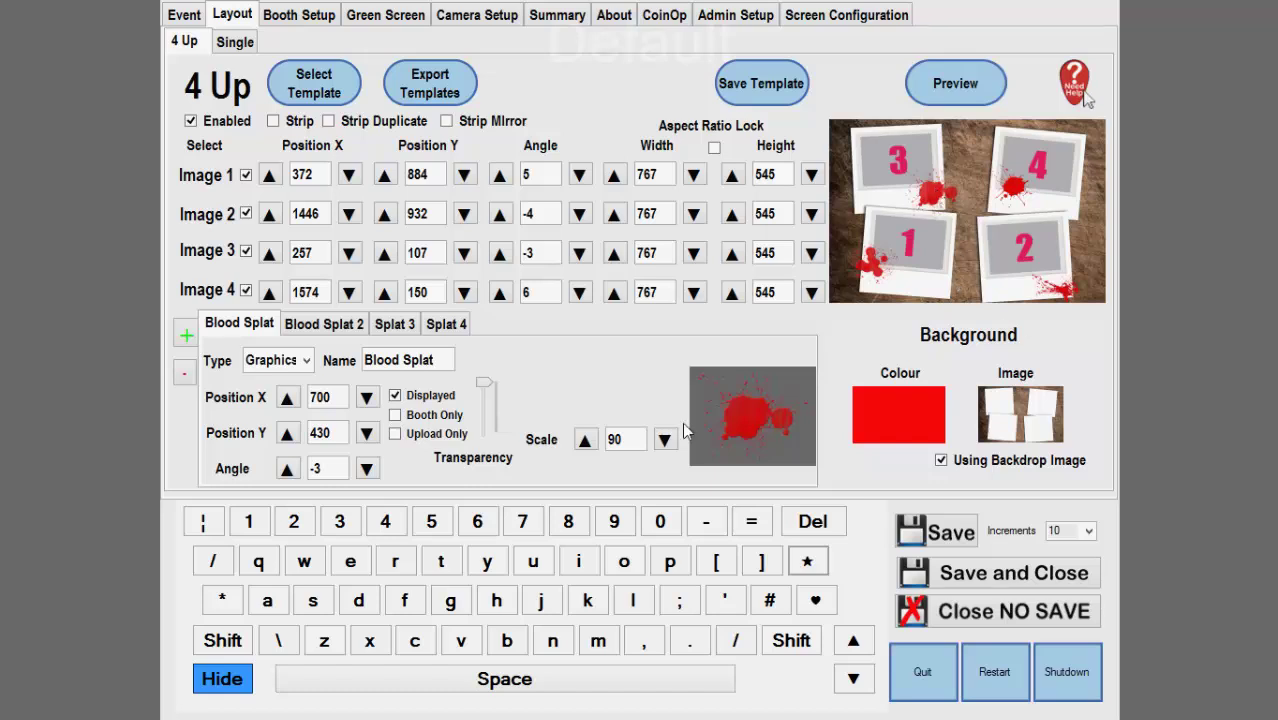
click(334, 325)
click(405, 325)
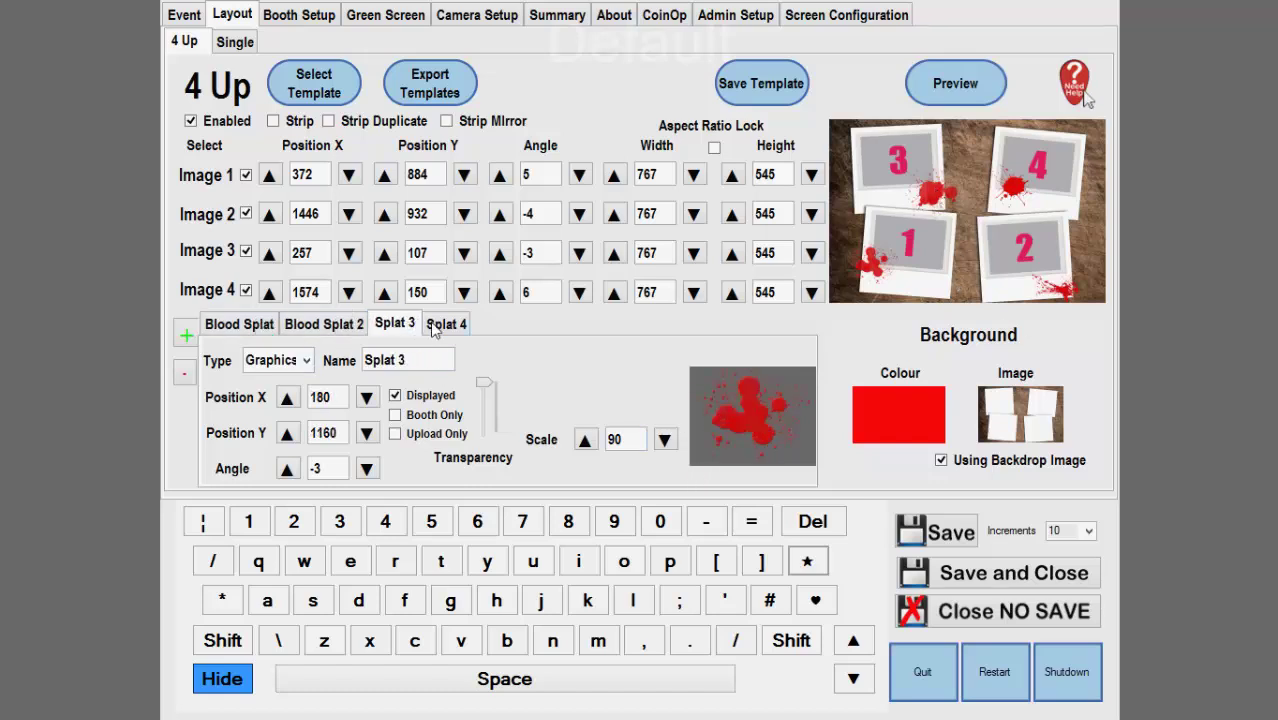
click(446, 325)
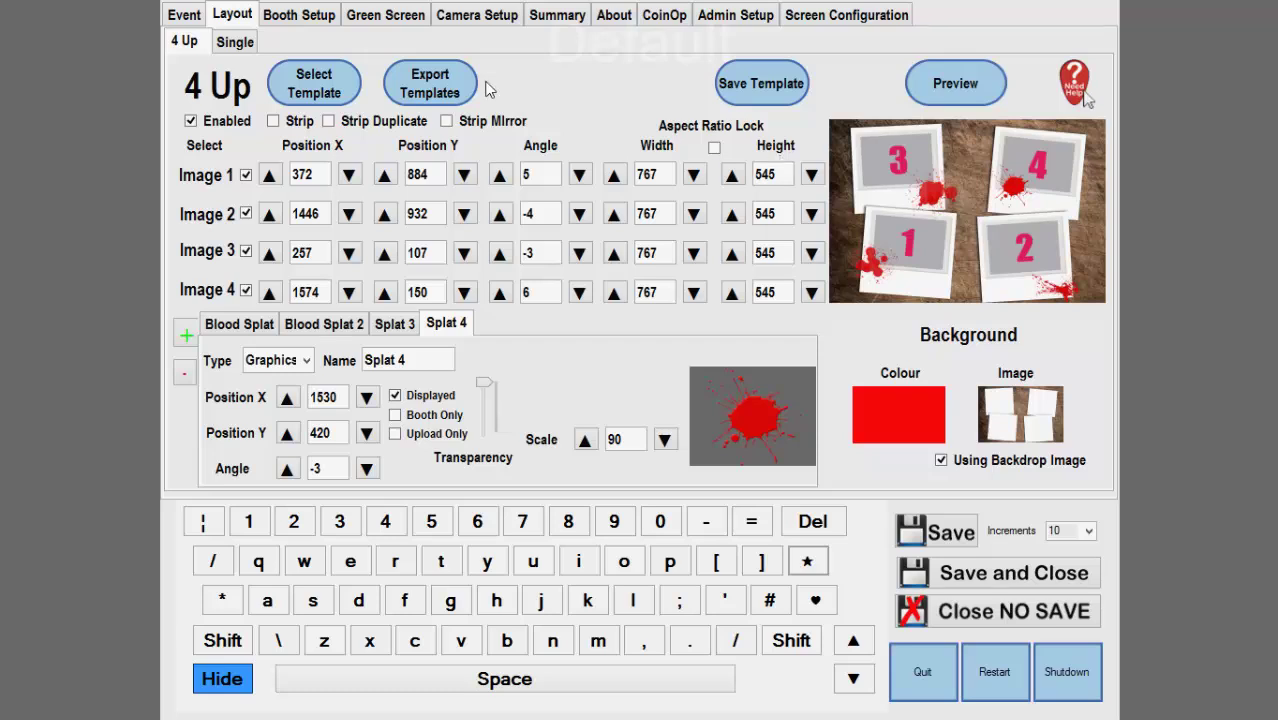
- Load the red strip template with two rows of four rotated photos into the 4 Up layout
click(314, 90)
click(120, 268)
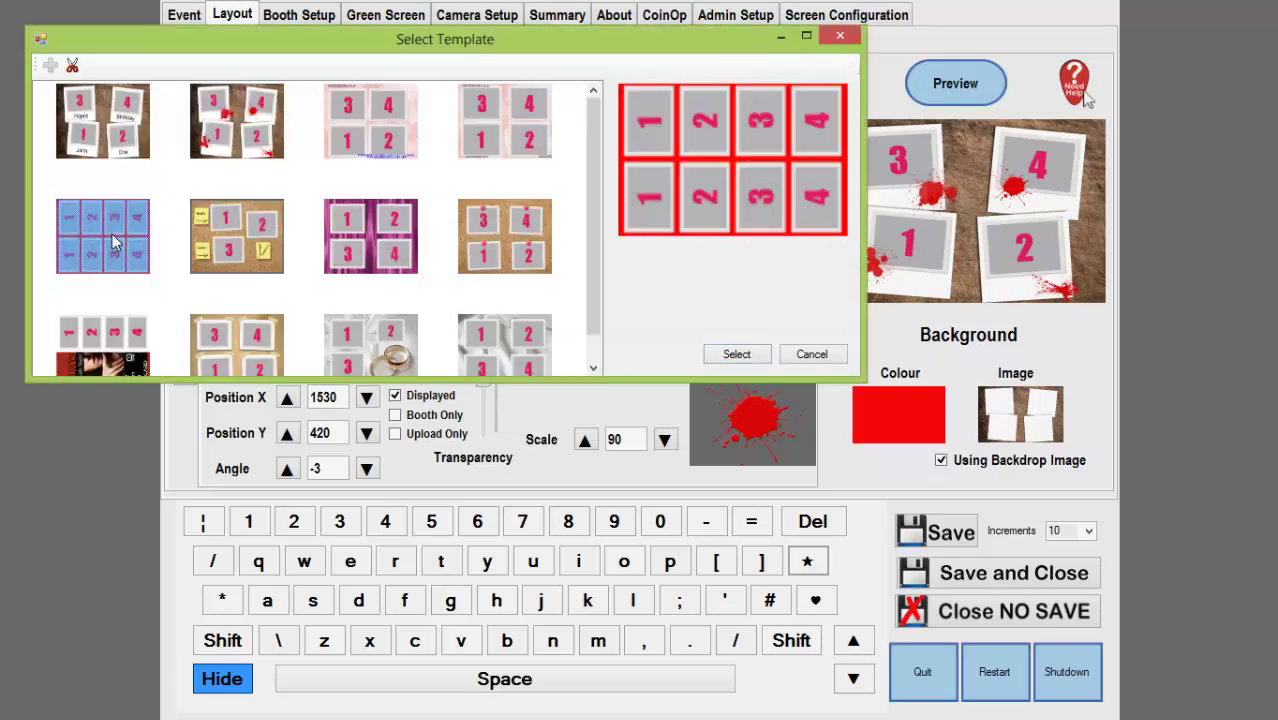
click(738, 356)
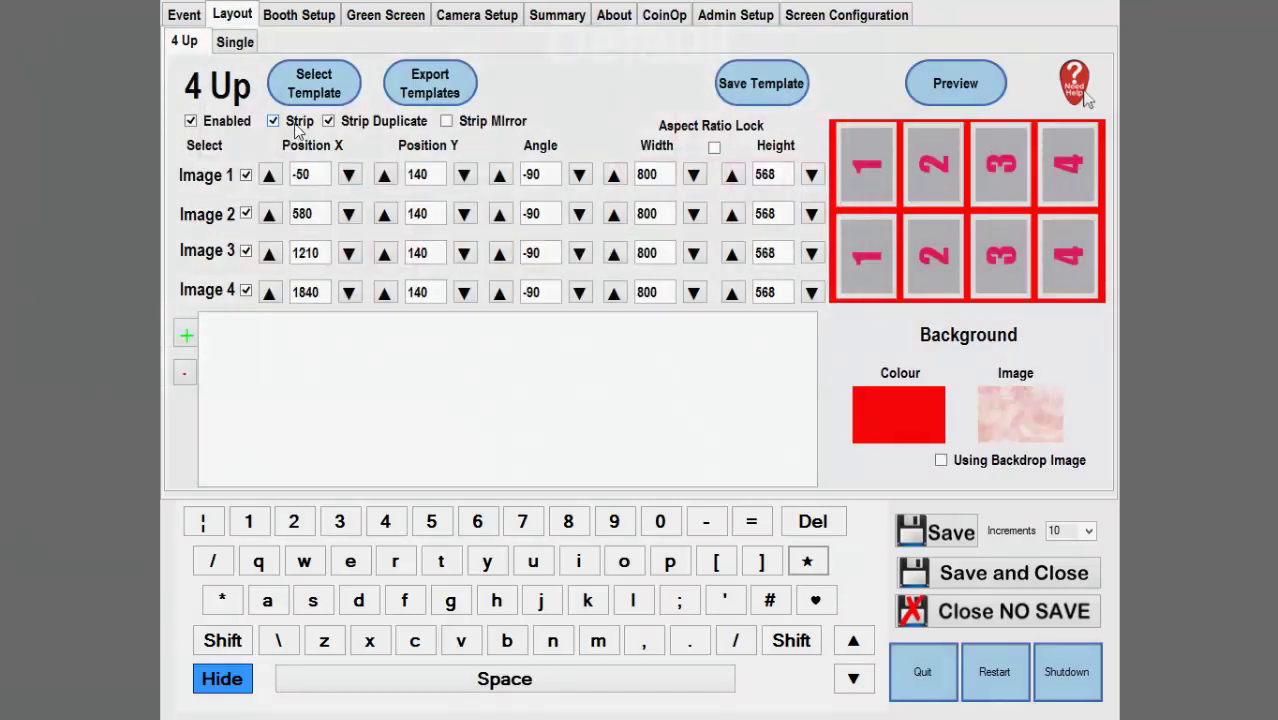
- Turn Strip Duplicate off and back on, refreshing the layout preview after each change
click(360, 125)
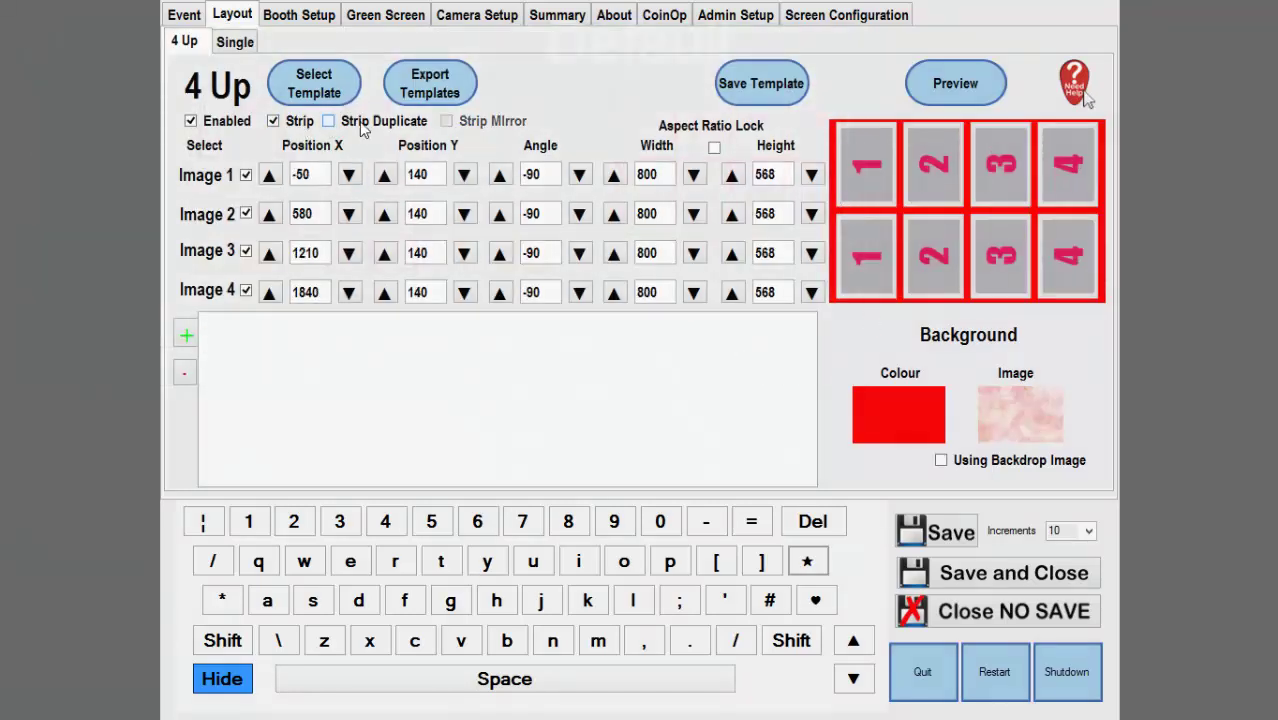
click(944, 86)
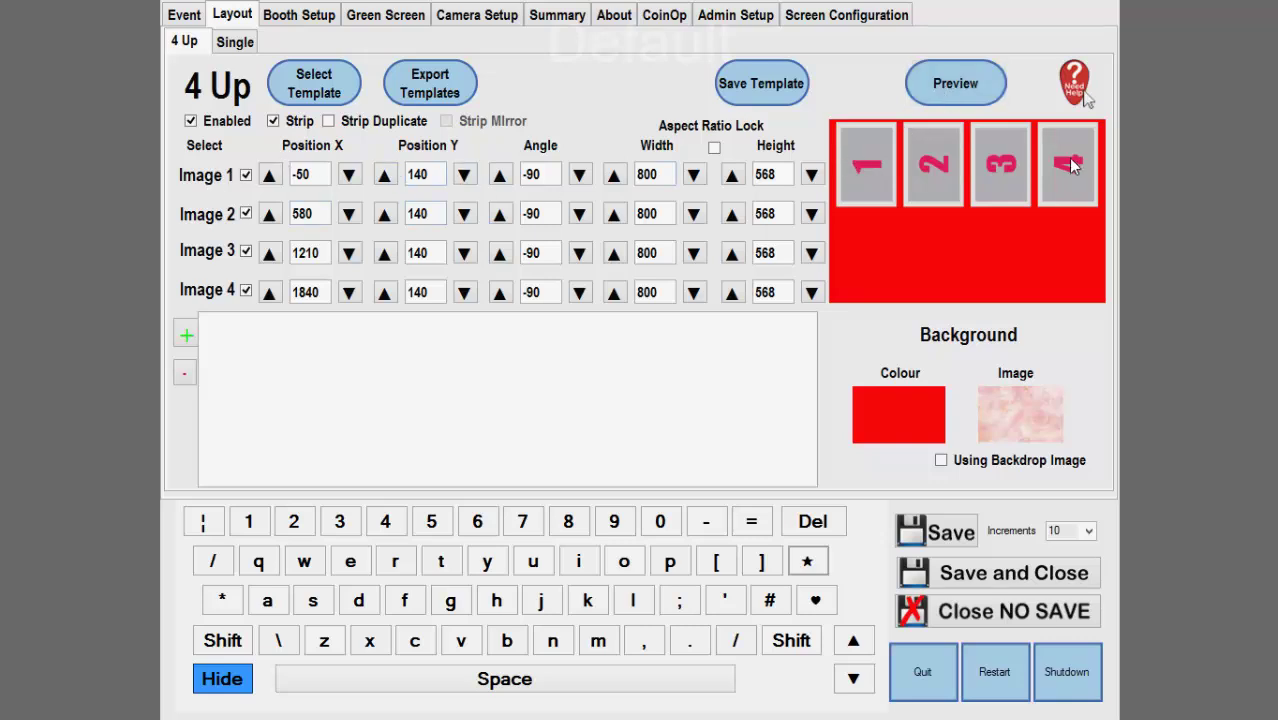
click(366, 125)
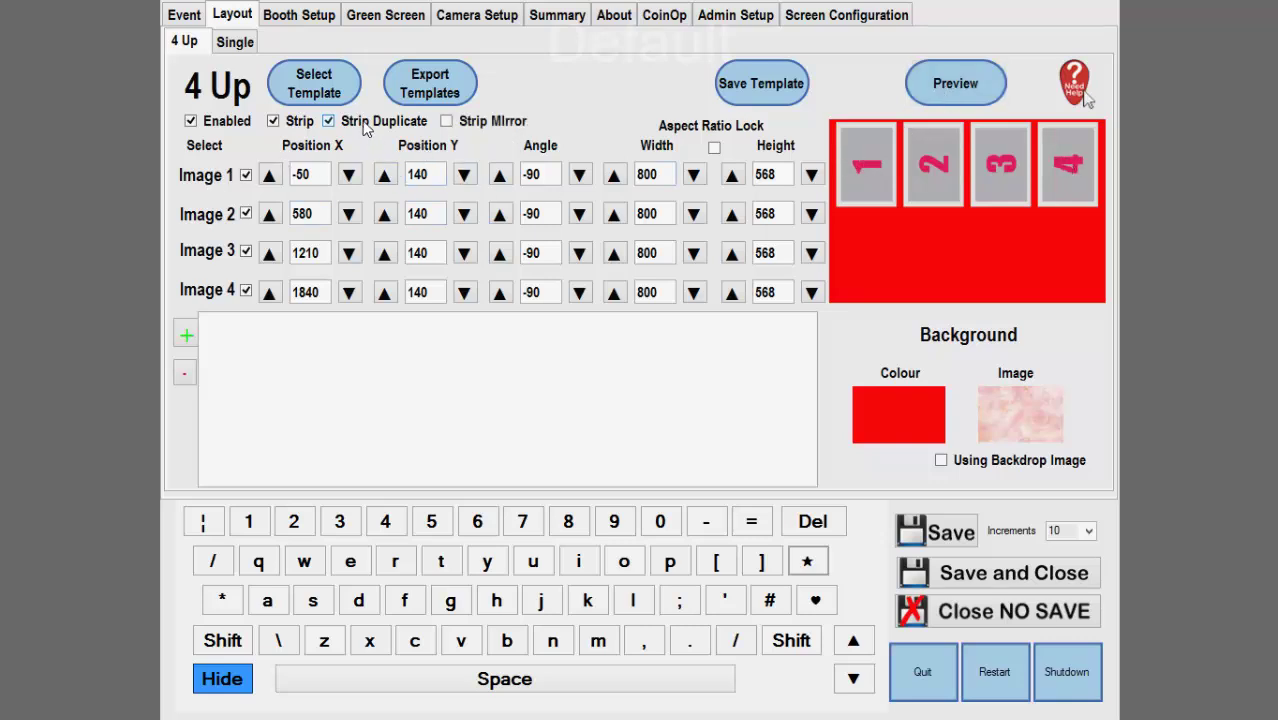
click(958, 97)
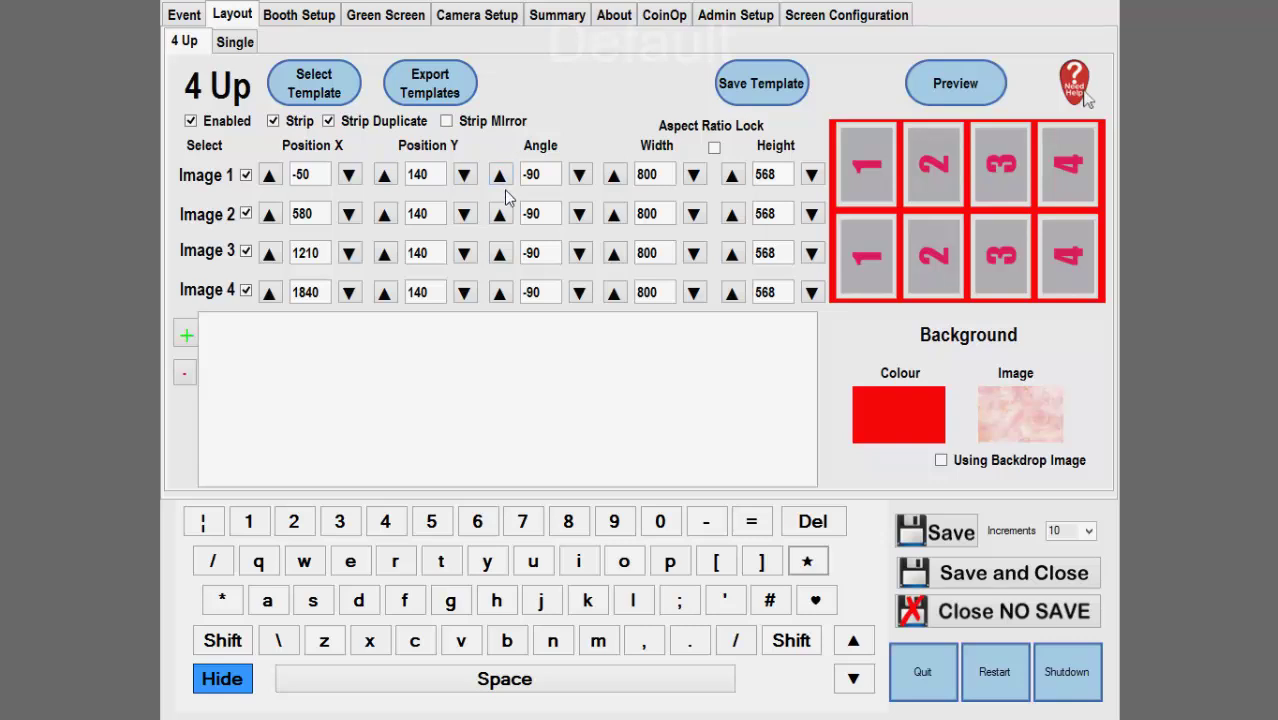
- Switch back to the Single layout settings
click(235, 42)
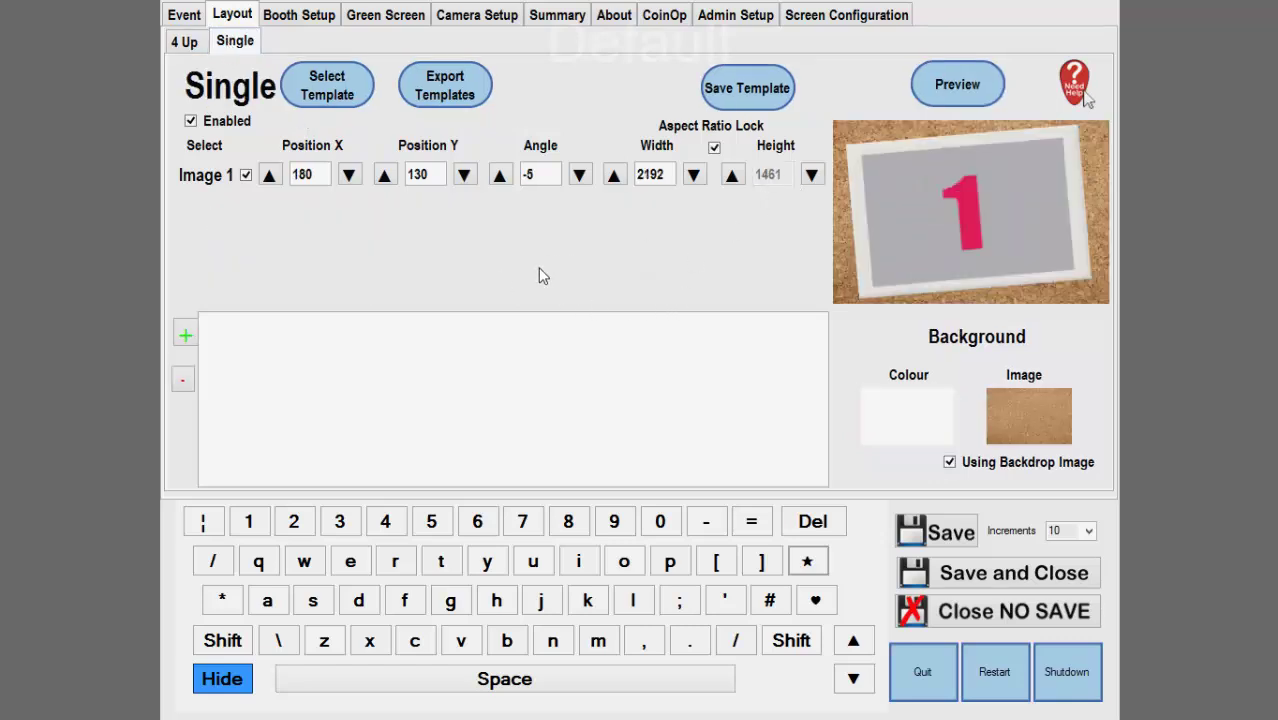